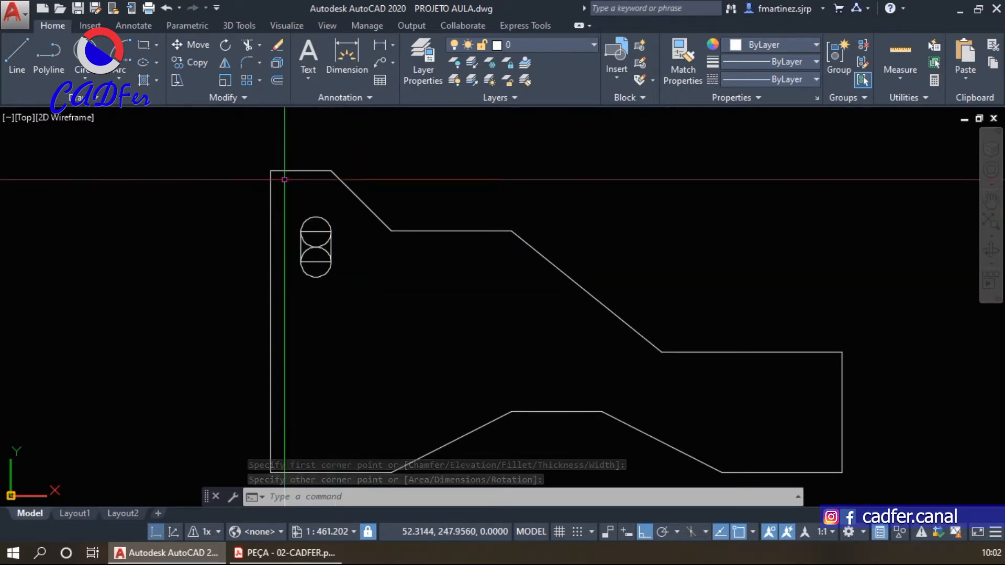
Check the lower slot's dimensions in the PEÇA - 02 PDF and start a rectangle with a fillet radius of 2.5
scroll(282, 179, down, 2)
scroll(303, 259, up, 2)
click(291, 553)
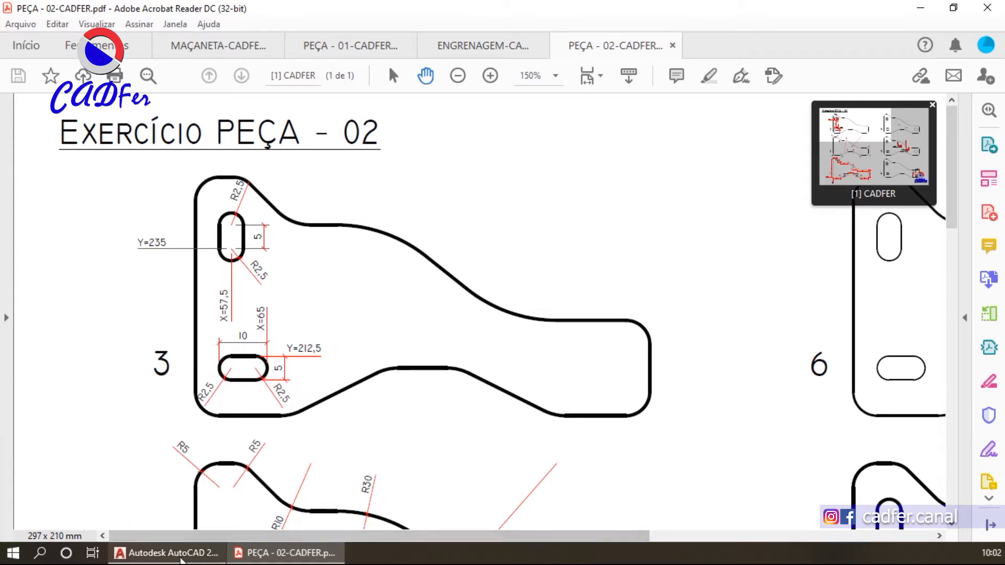
mouse_move(180, 559)
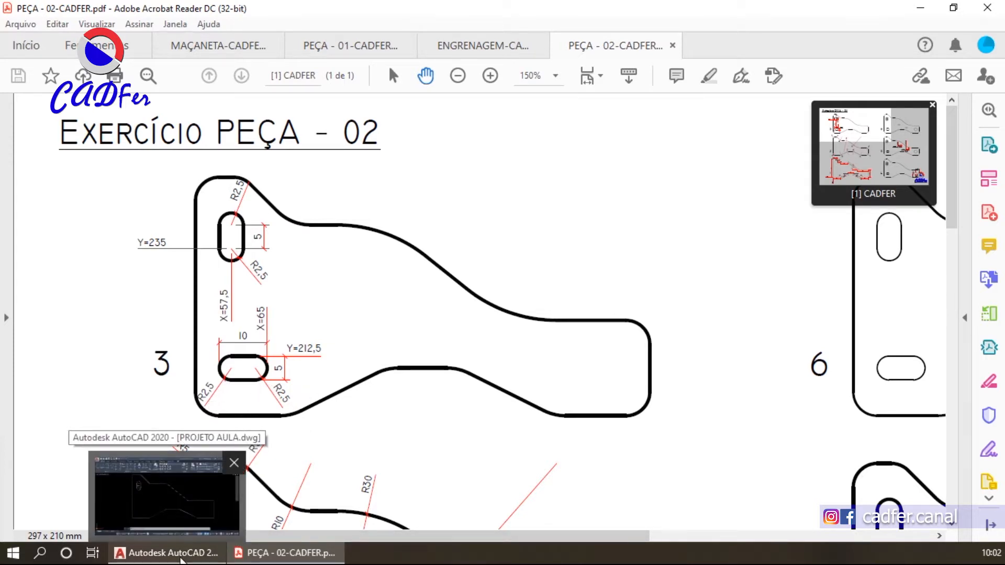
click(180, 555)
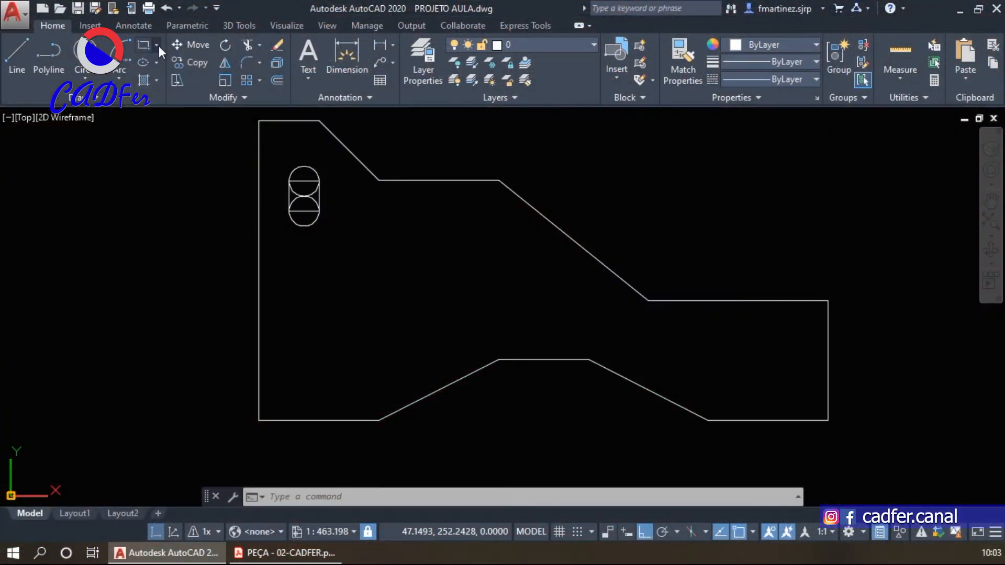
click(157, 46)
click(161, 68)
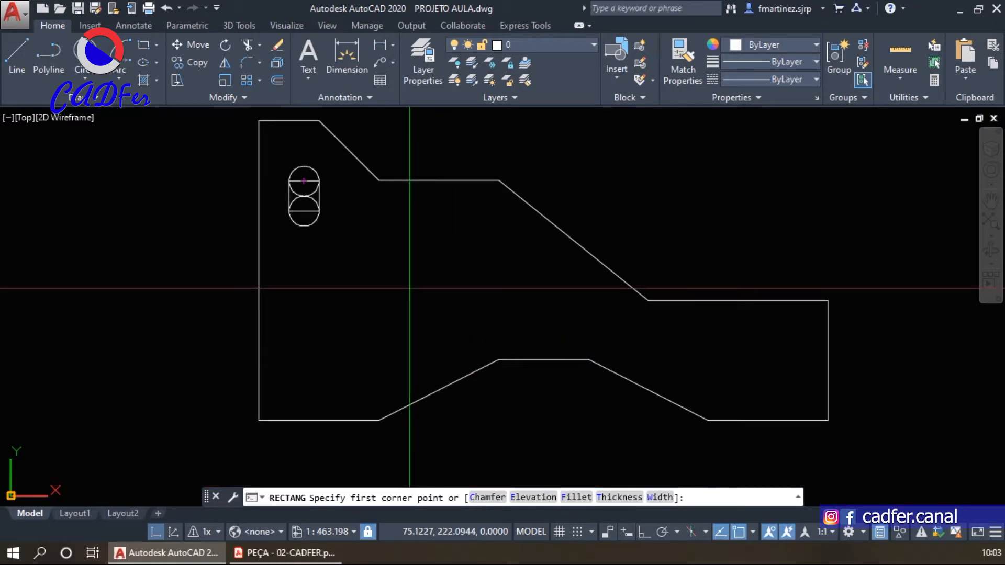
text(f)
key(Return)
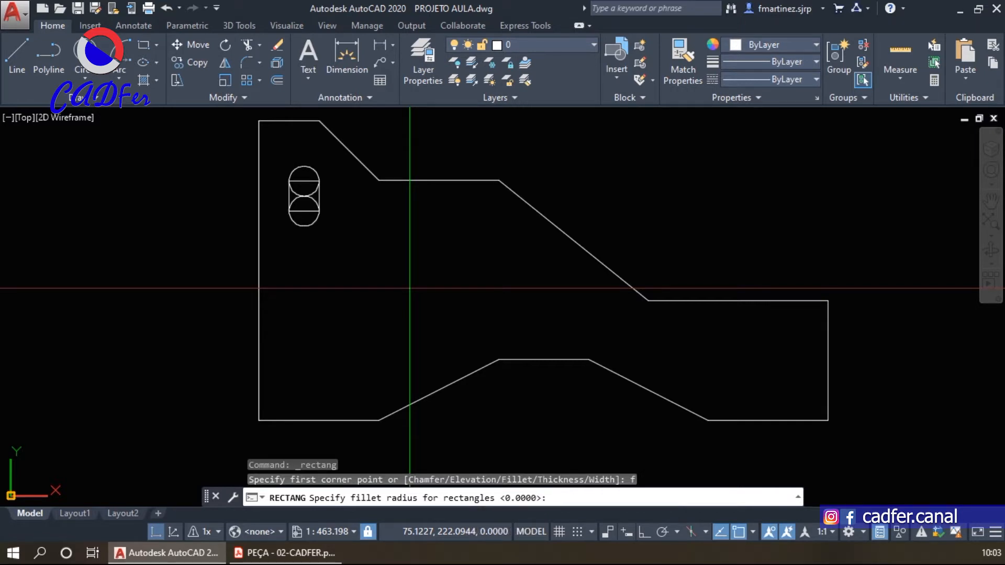
click(285, 553)
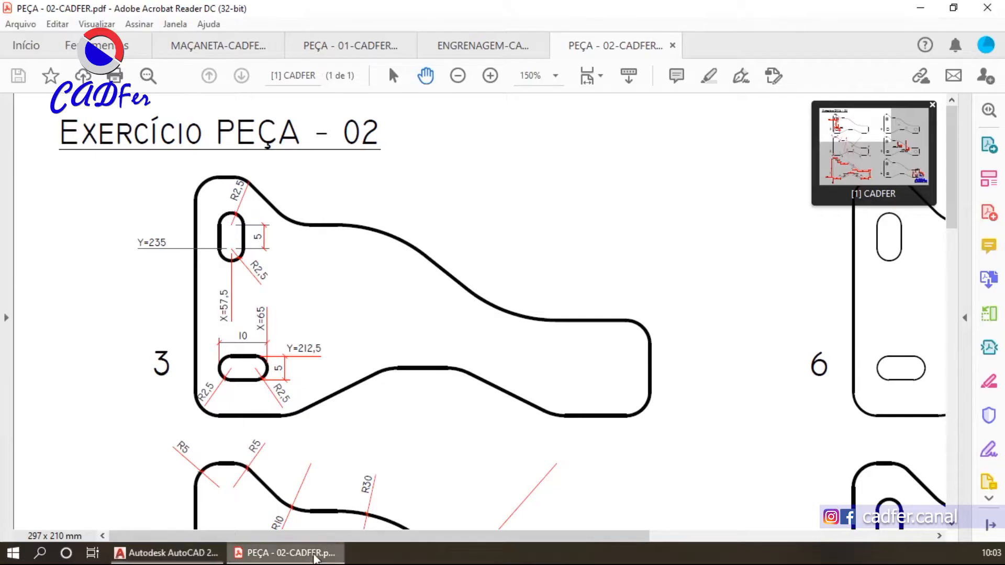
click(263, 553)
text(2.5)
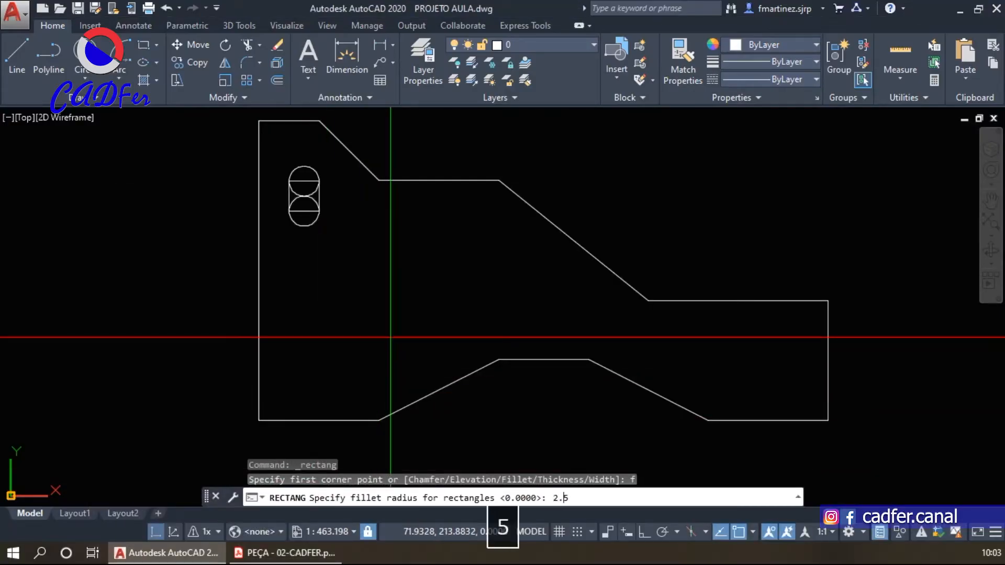
key(Return)
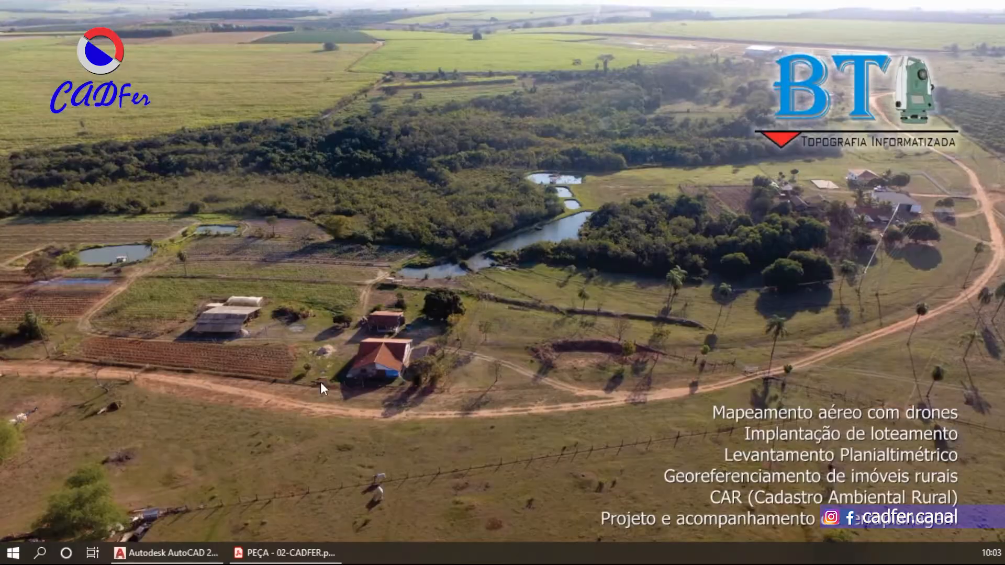
Draw the lower horizontal slot as a filleted rectangle from corner 65,212.5 to the relative opposite corner @-10,-5
click(286, 552)
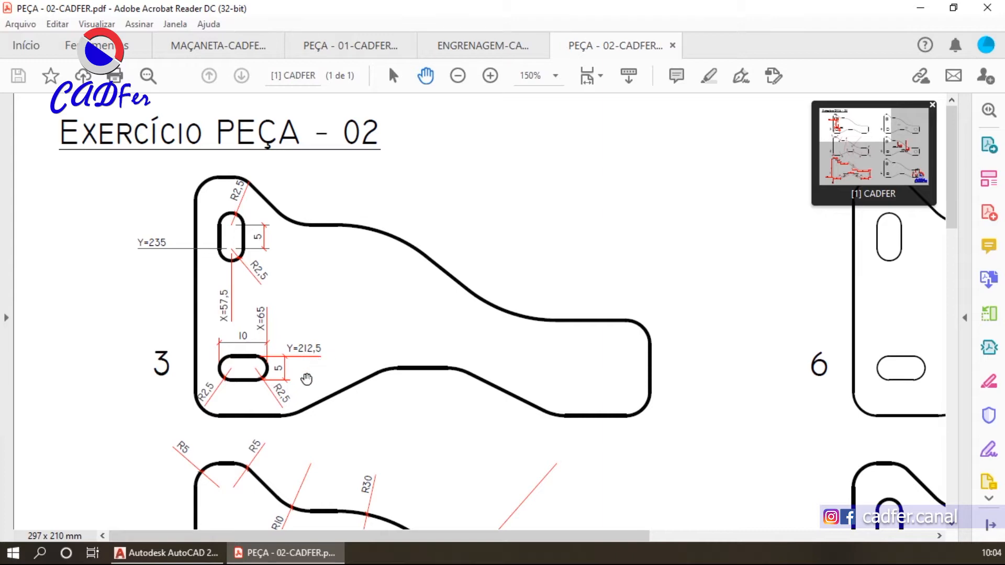
click(173, 552)
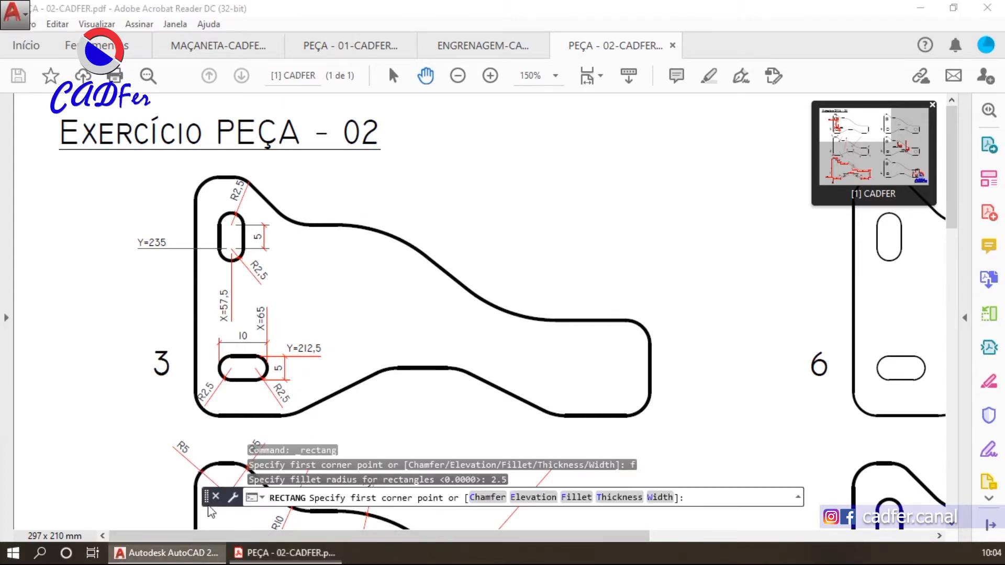
text(65)
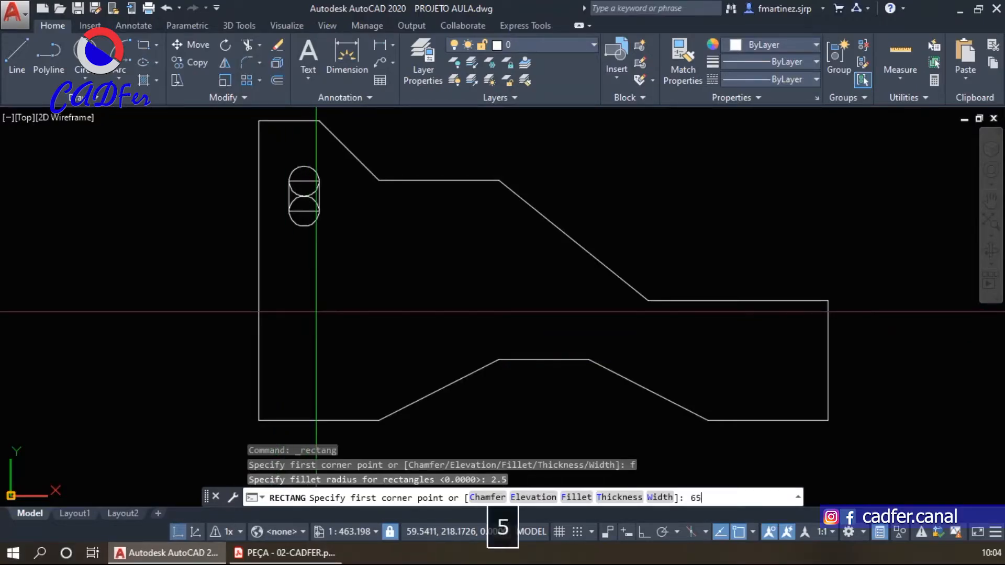
text(,212.5)
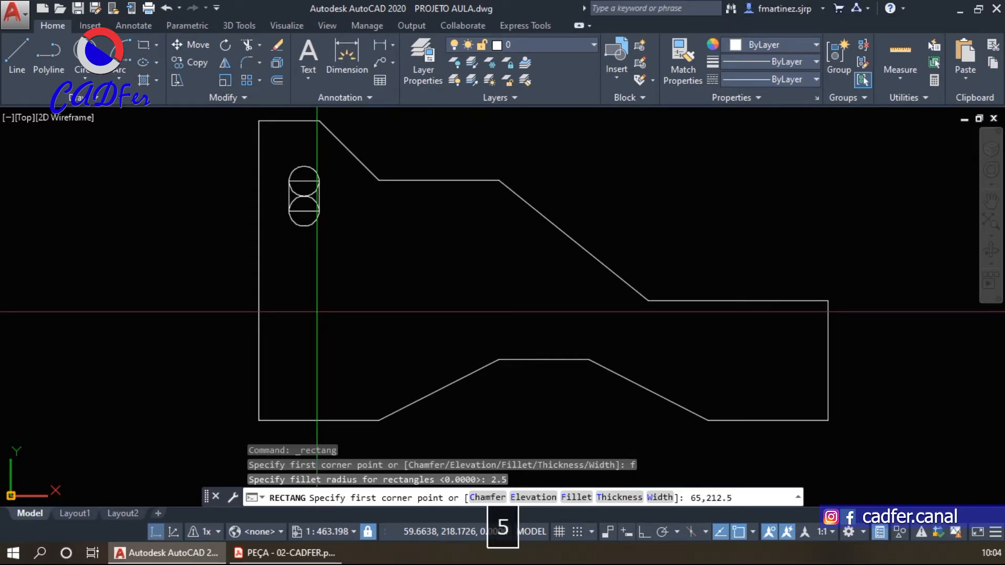
key(Return)
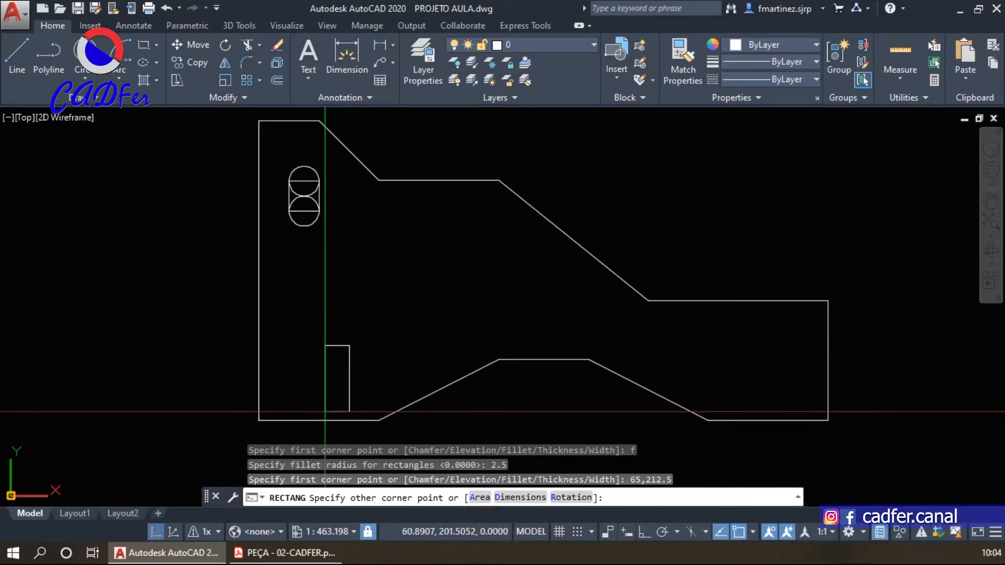
click(285, 552)
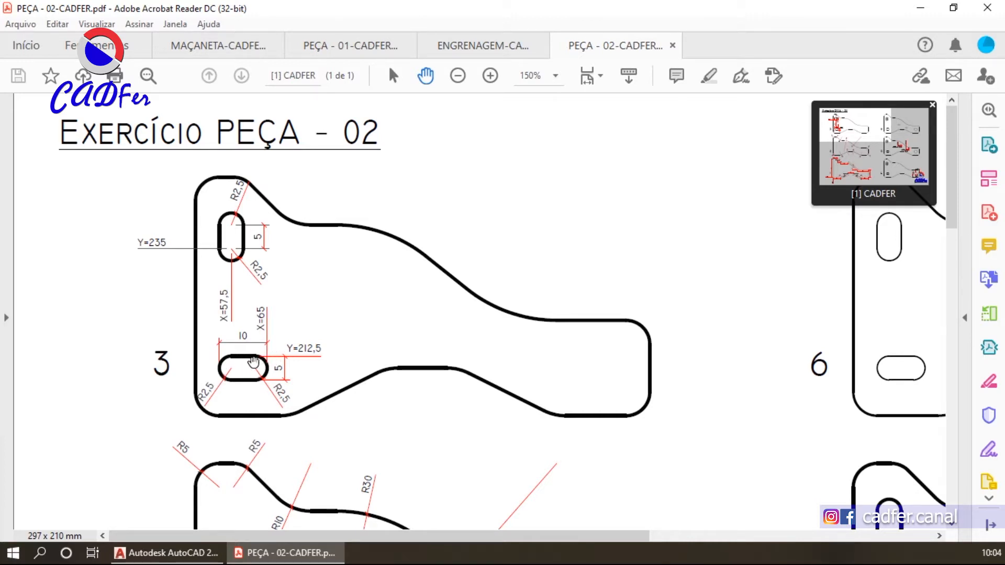
click(164, 553)
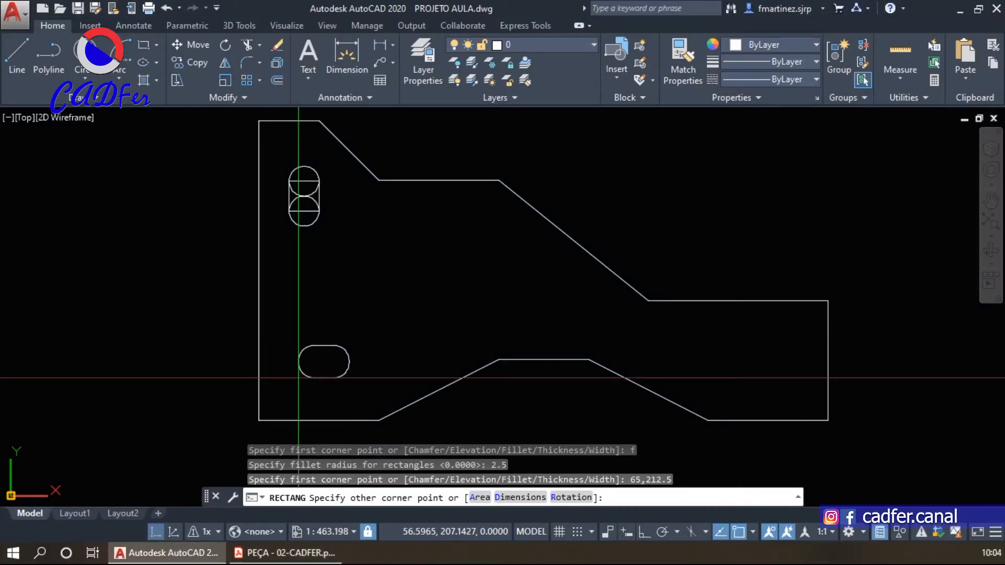
text(@)
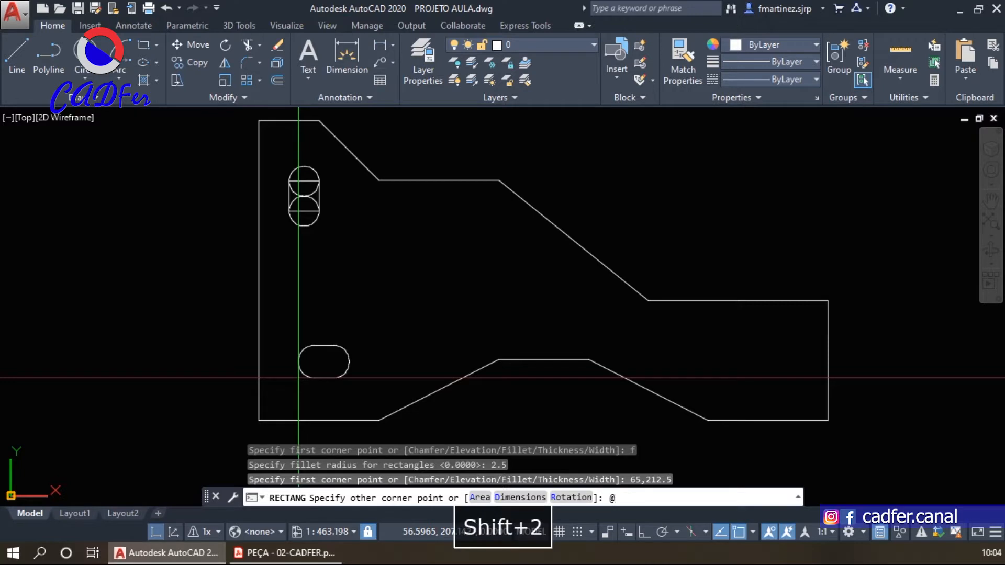
text(-10)
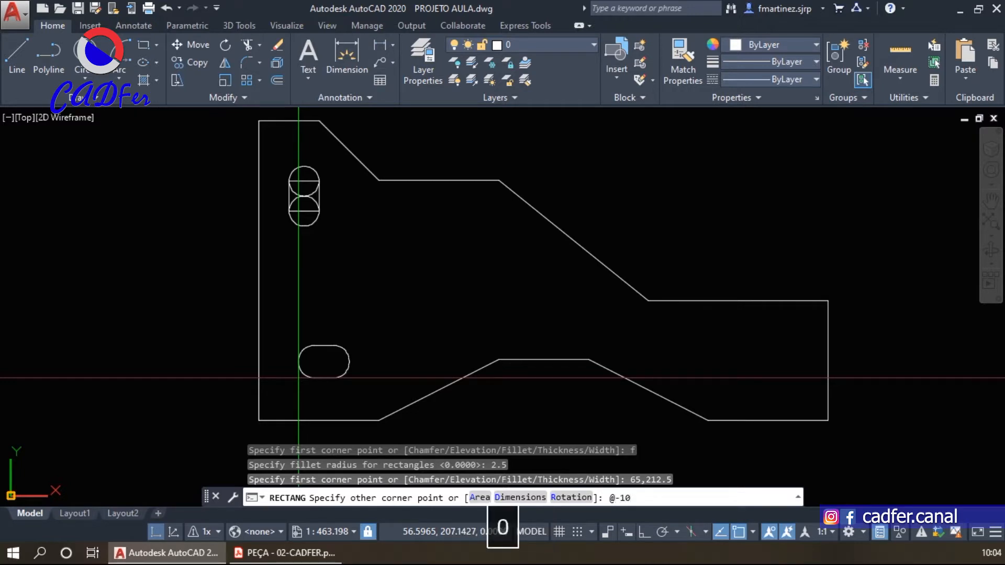
text(,-5)
key(Return)
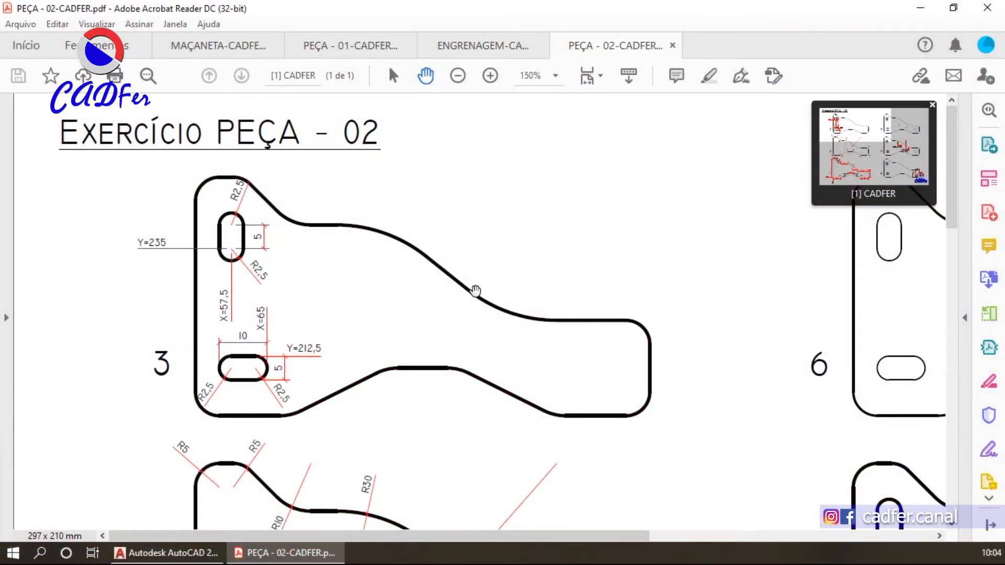
Examine the position and size dimensions of the two ellipses in figure 5 of the PEÇA - 02 PDF
drag(515, 333, 471, 344)
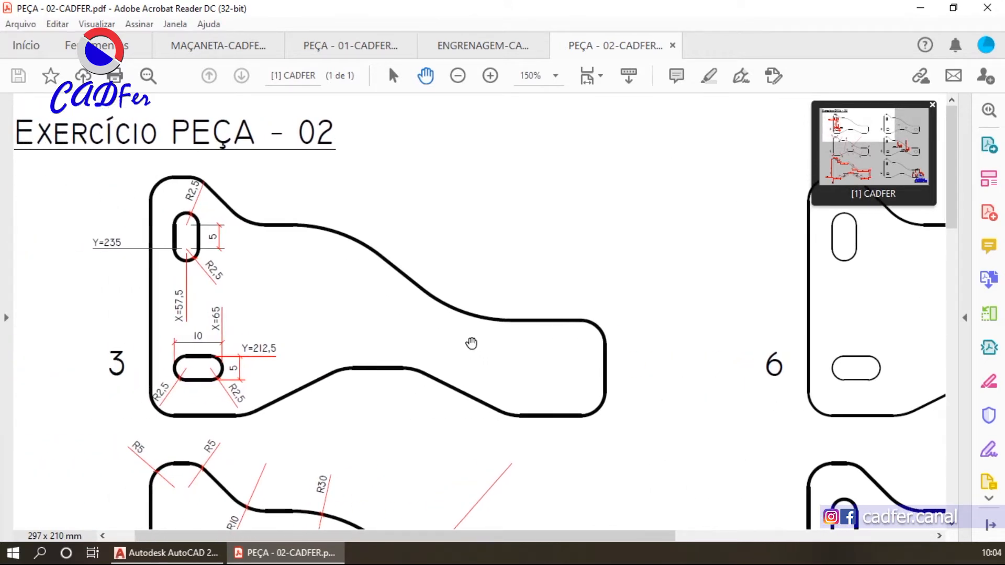
drag(634, 347, 366, 84)
drag(620, 303, 453, 256)
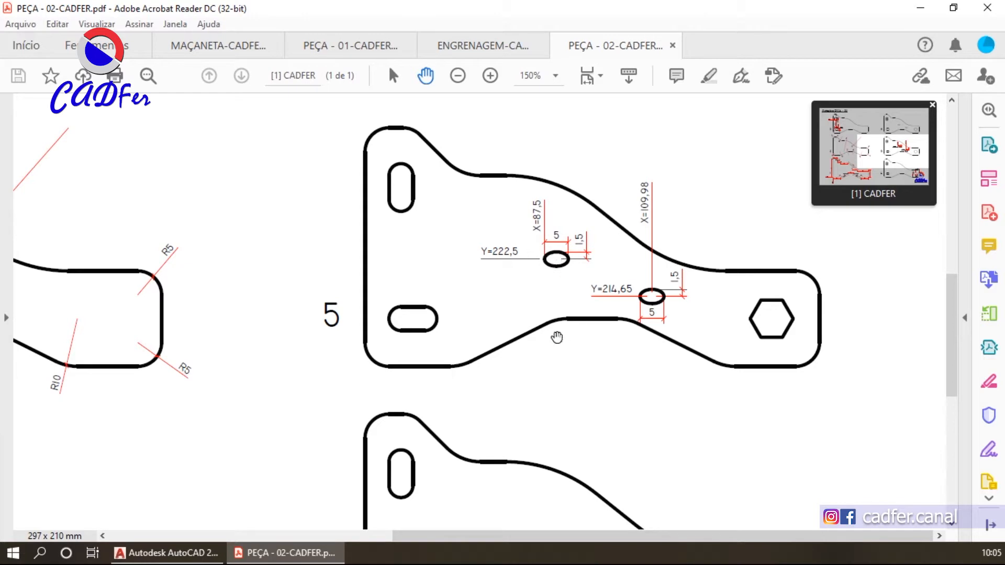
click(172, 550)
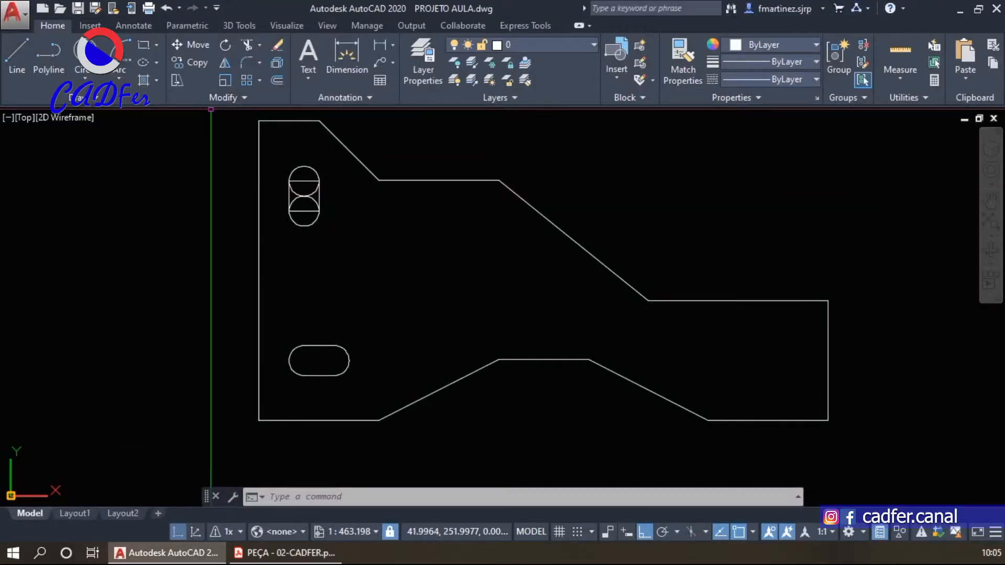
click(156, 61)
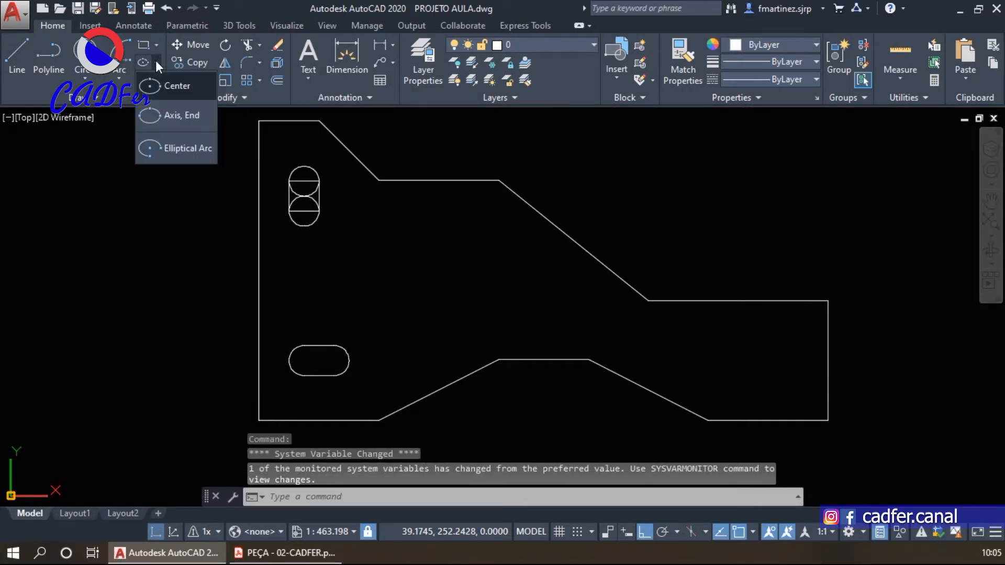
click(198, 192)
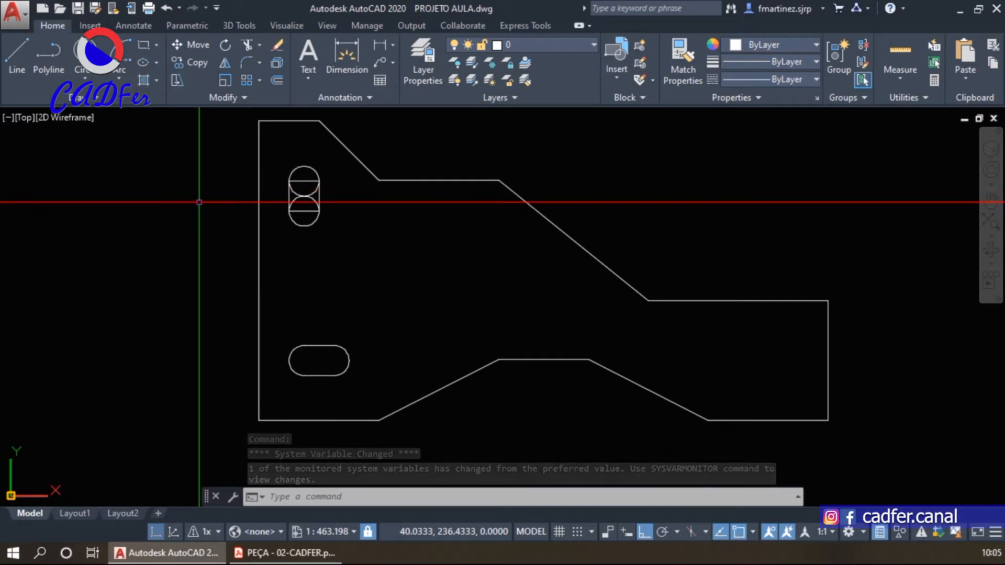
text(el)
key(Return)
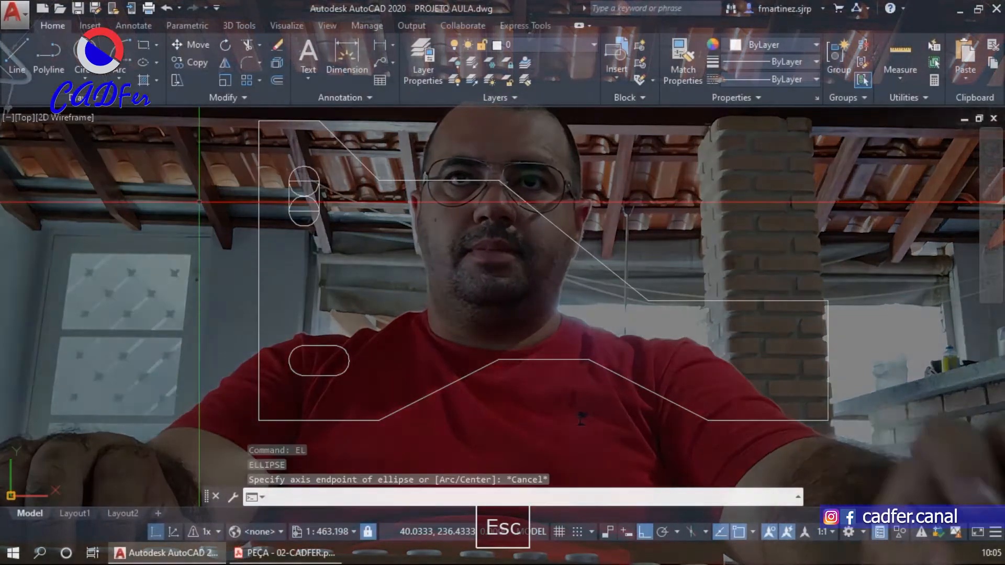
click(156, 63)
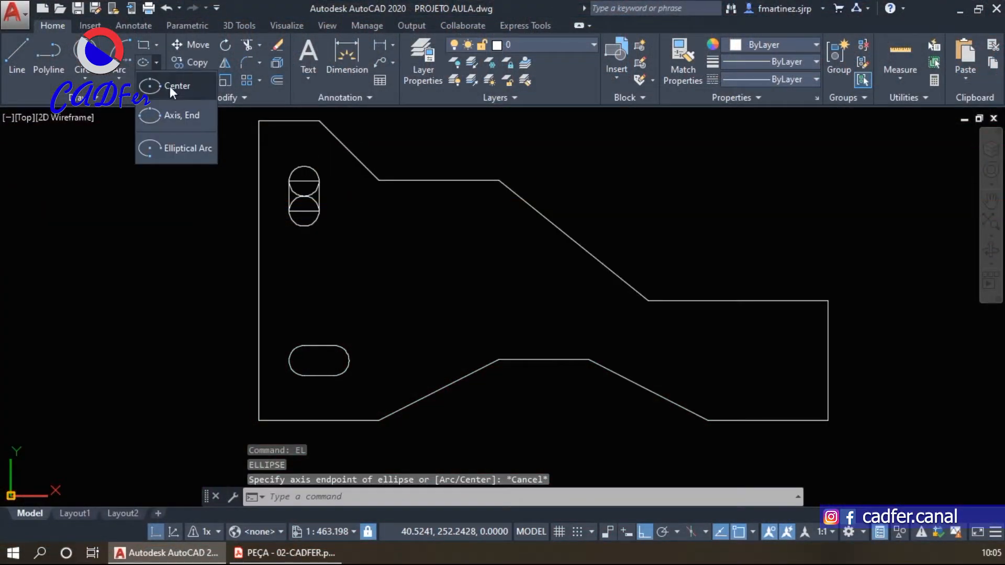
click(182, 112)
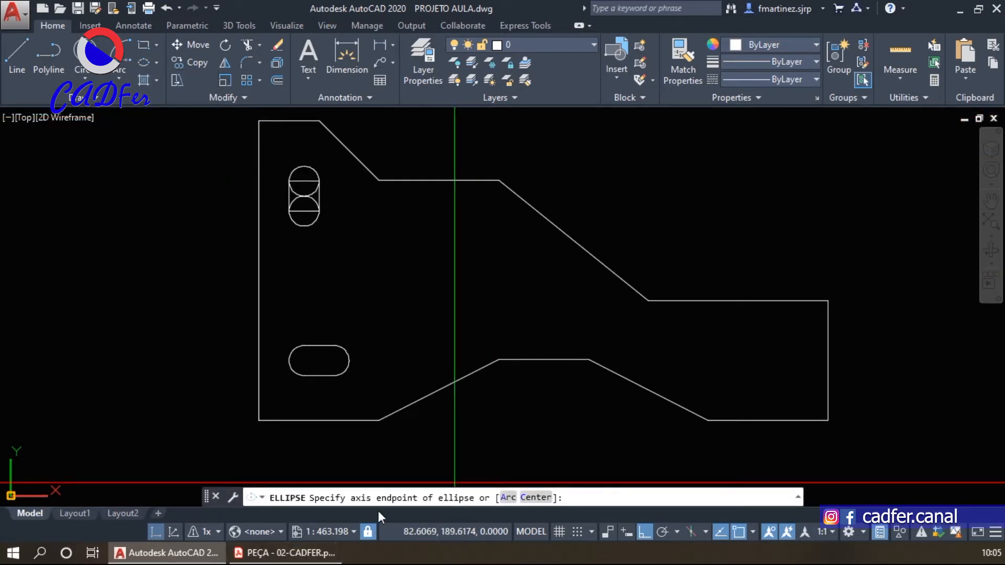
click(264, 559)
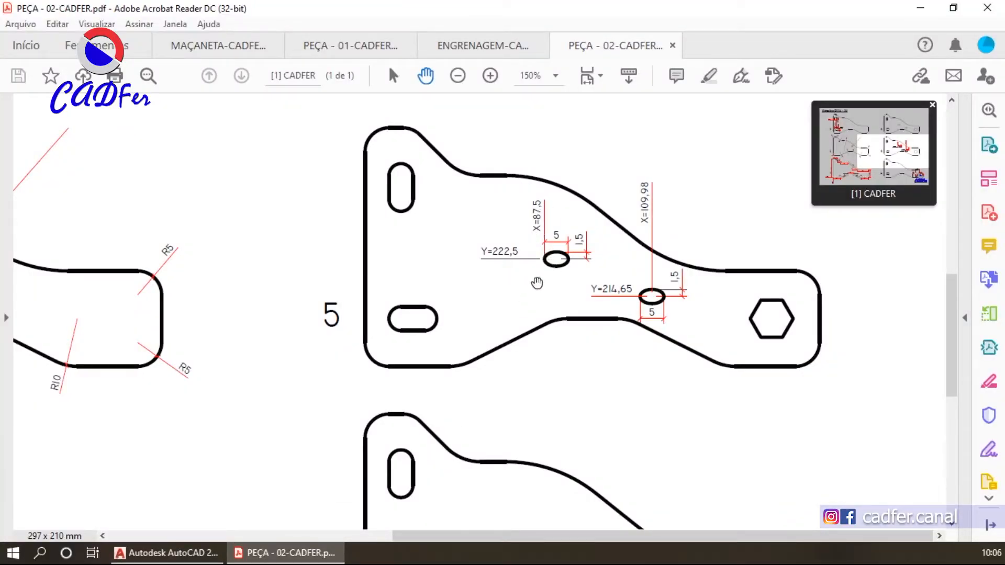
click(301, 554)
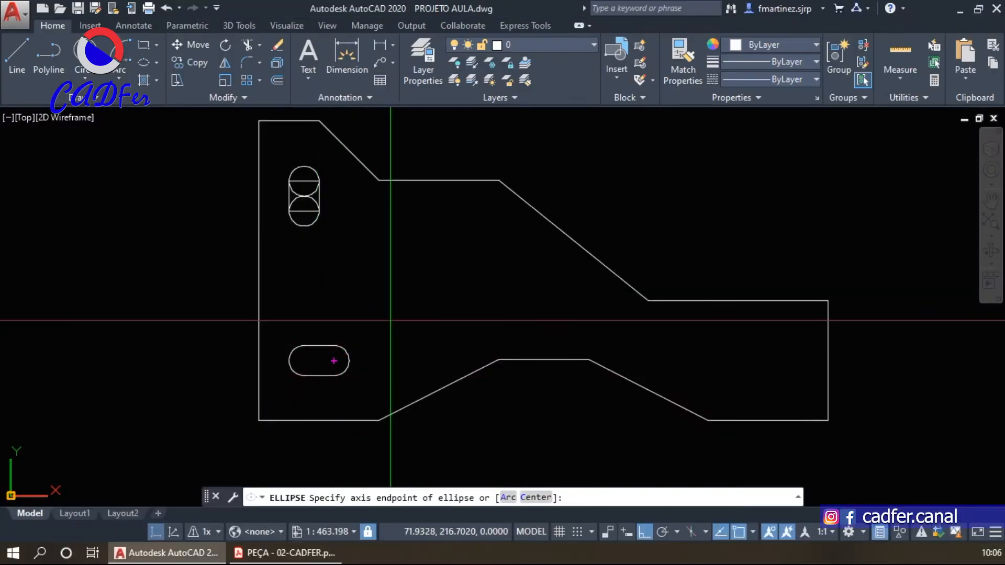
text(57.5,222.5)
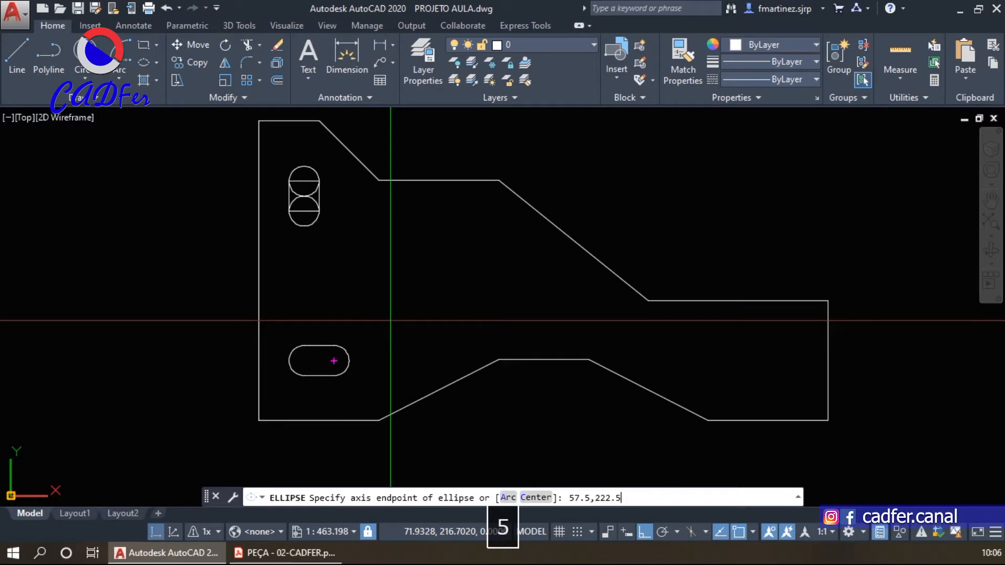
key(Return)
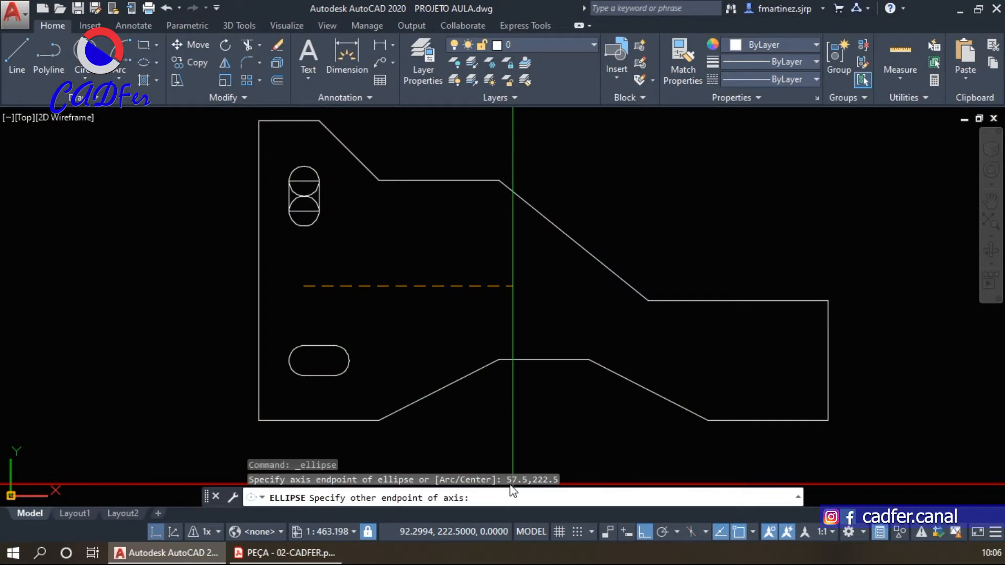
key(Escape)
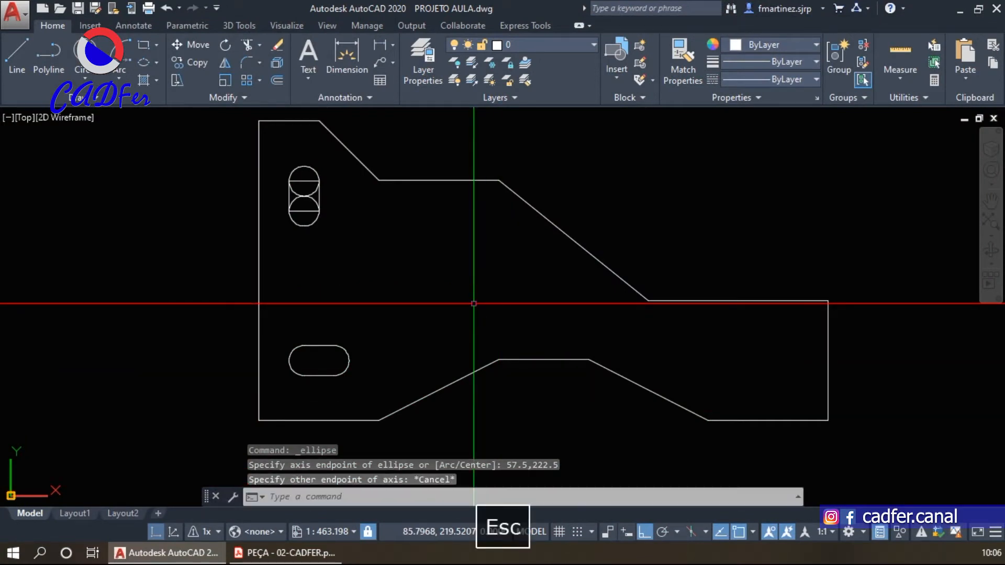
Start an ellipse with its first axis endpoint at 87.5,222.5, check its dimensions in the PEÇA - 02 PDF, and turn Ortho off
key(Return)
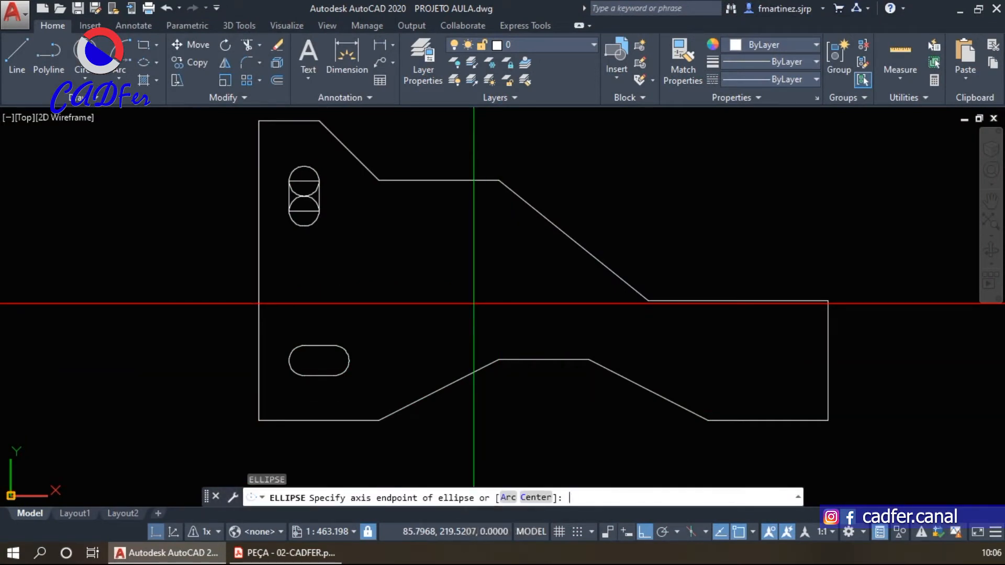
text(87.5)
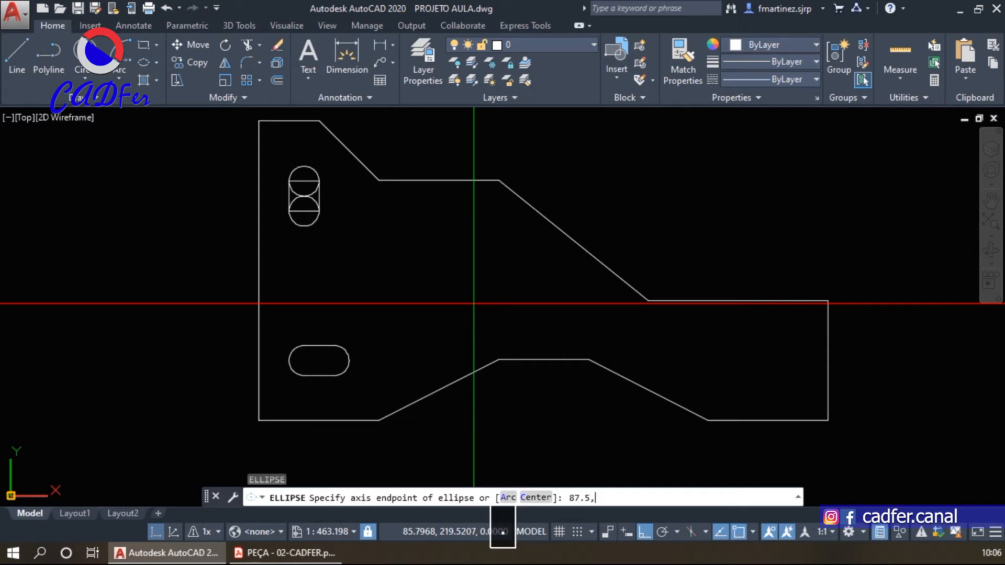
text(,222.5)
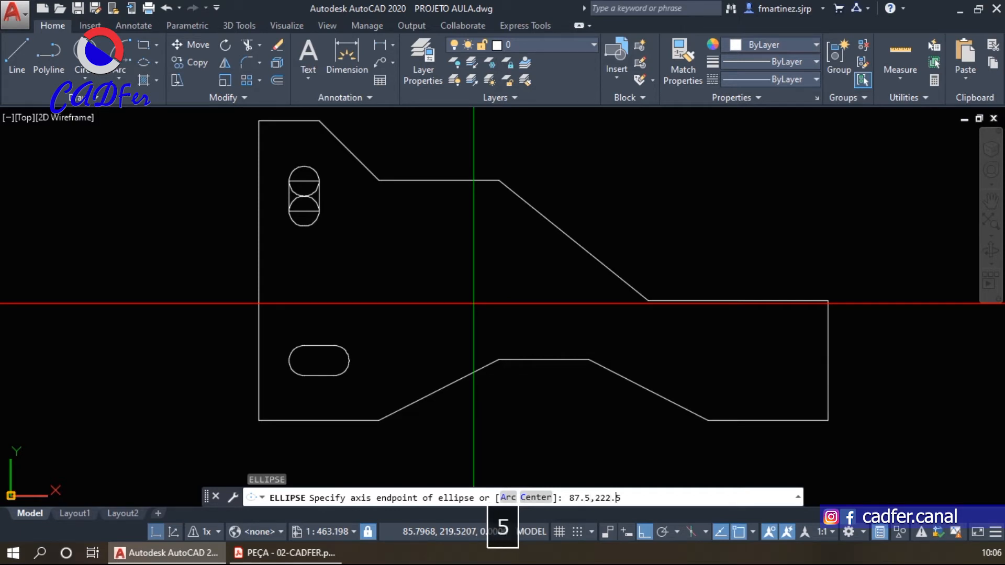
key(Return)
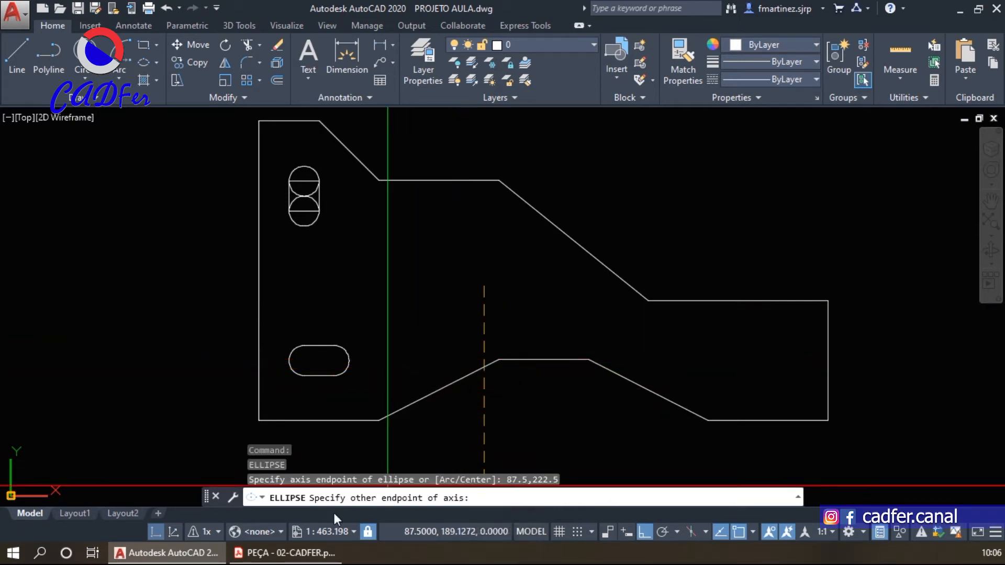
click(292, 561)
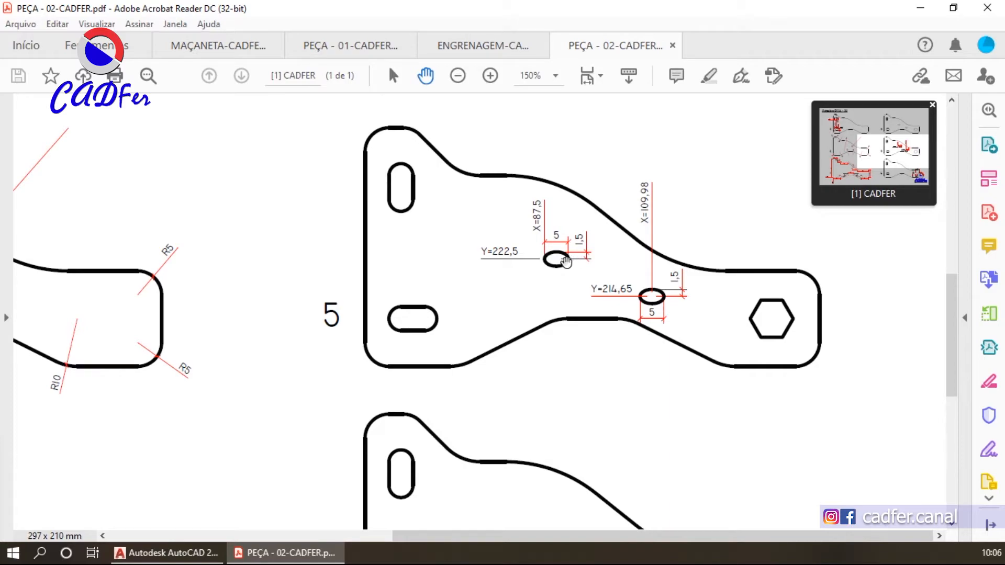
click(302, 554)
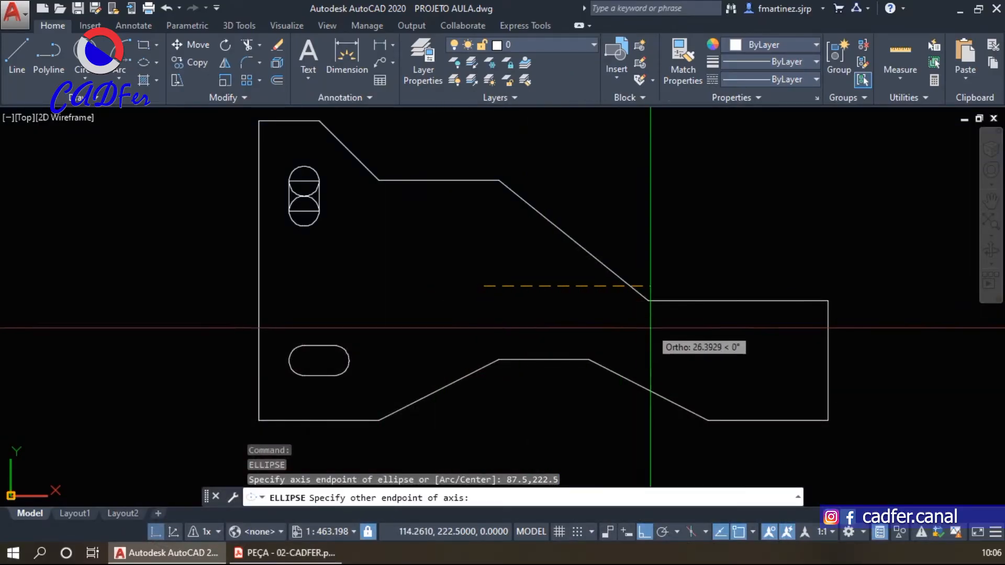
key(F8)
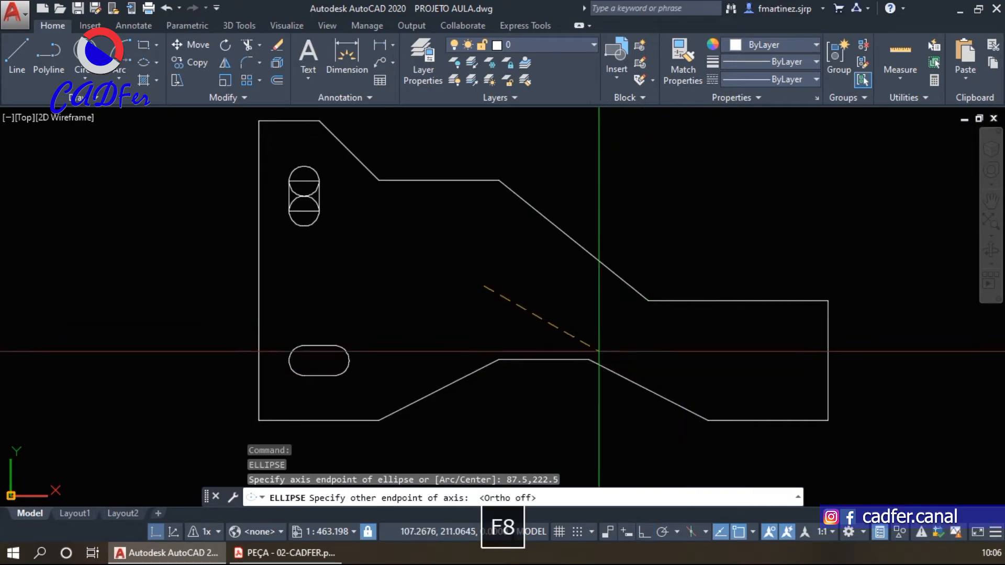
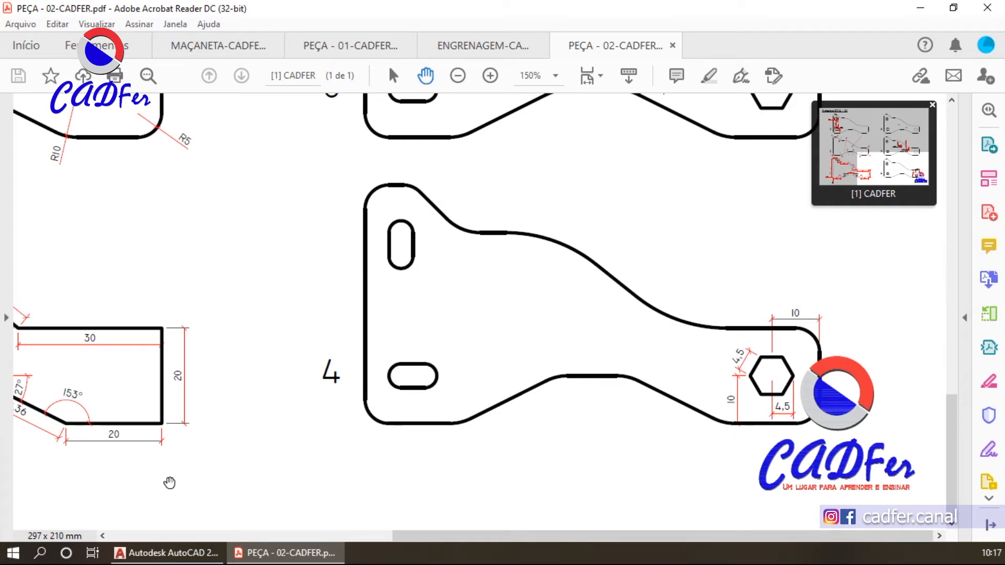
Cancel the pending polygon and draw a construction circle of radius 10 centred on the midpoint of the arm's bottom edge
click(166, 553)
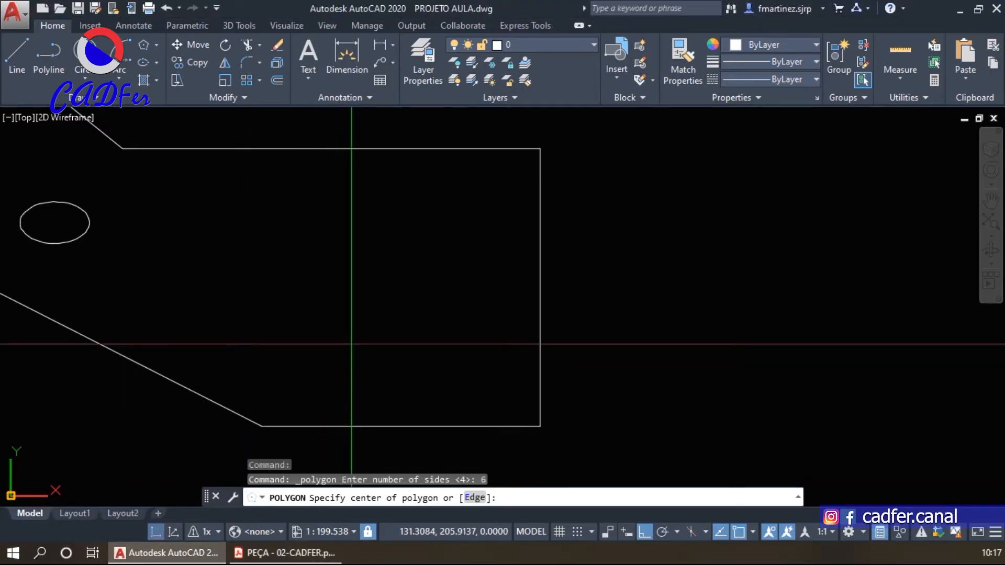
key(Escape)
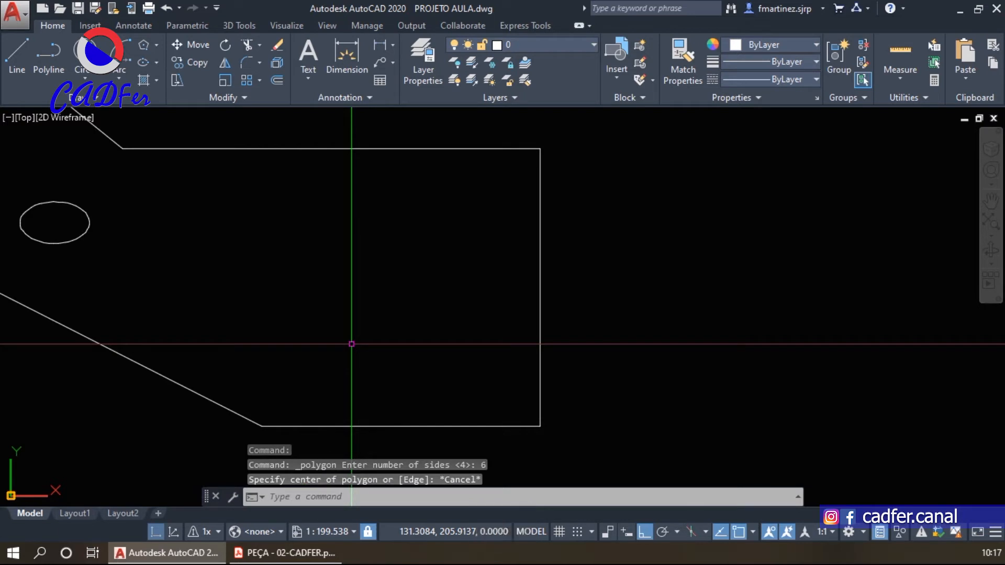
click(90, 73)
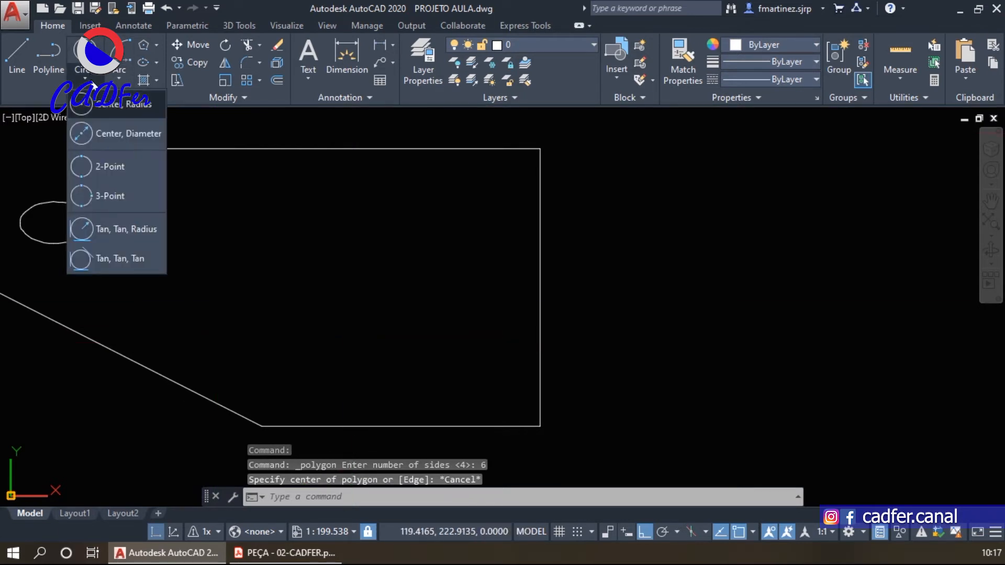
click(105, 103)
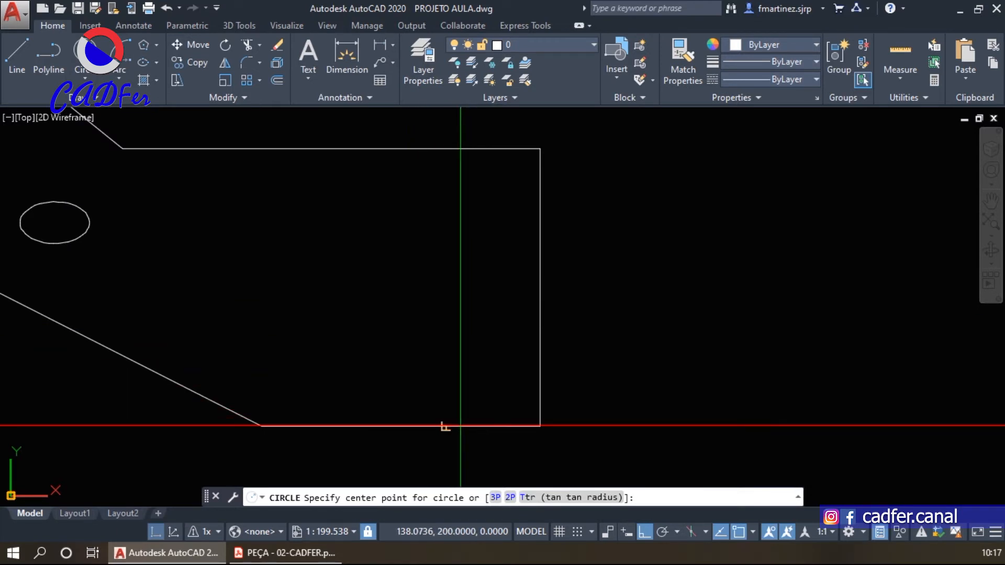
click(401, 426)
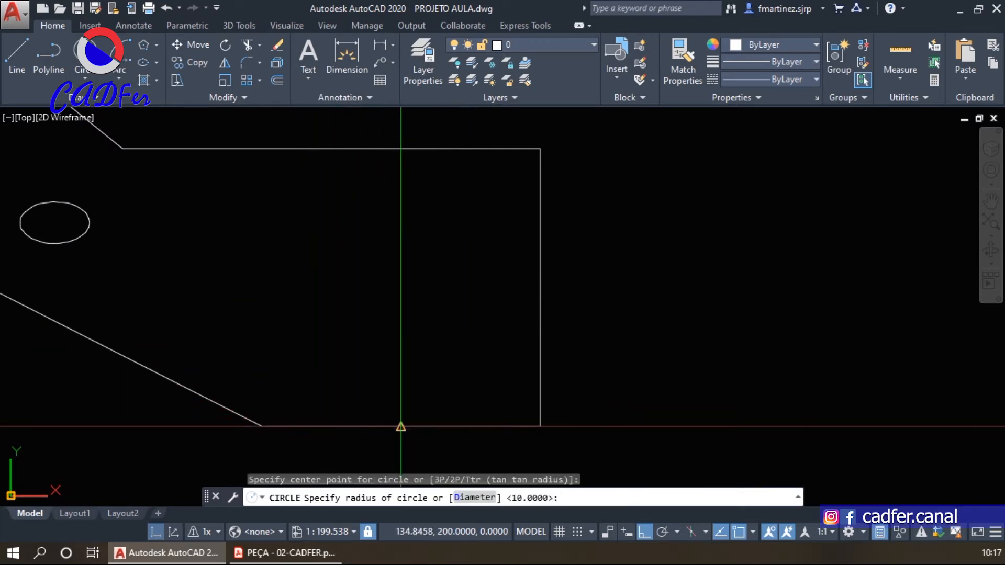
text(10)
key(Return)
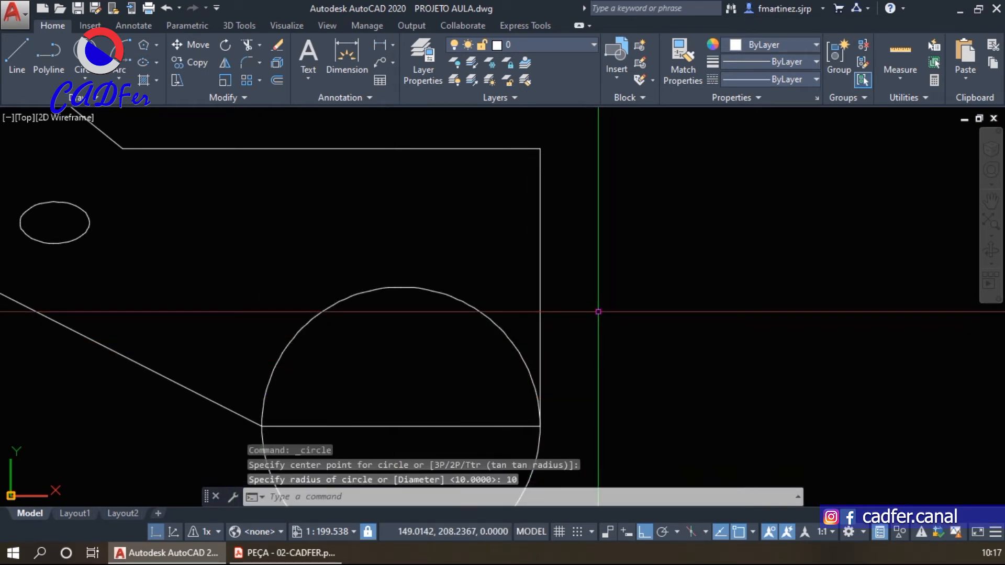
Draw a second construction circle of radius 10 centred on the midpoint of the arm's vertical end edge
key(Return)
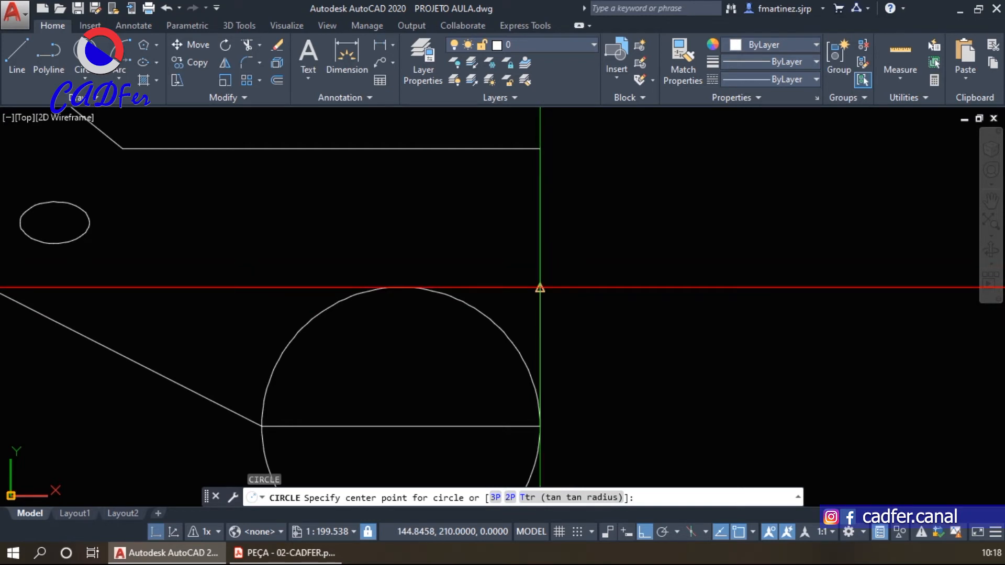
click(539, 287)
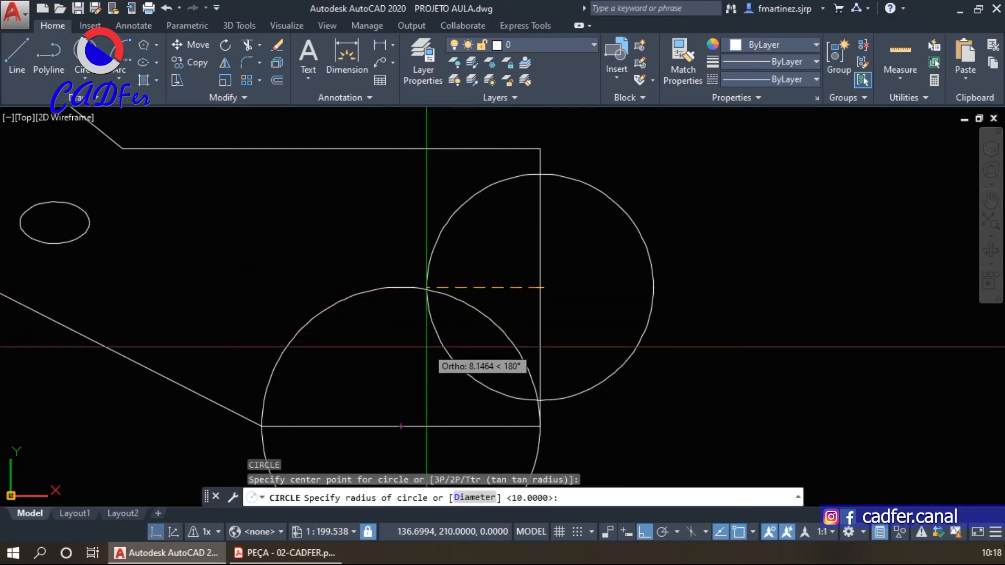
text(10)
key(Return)
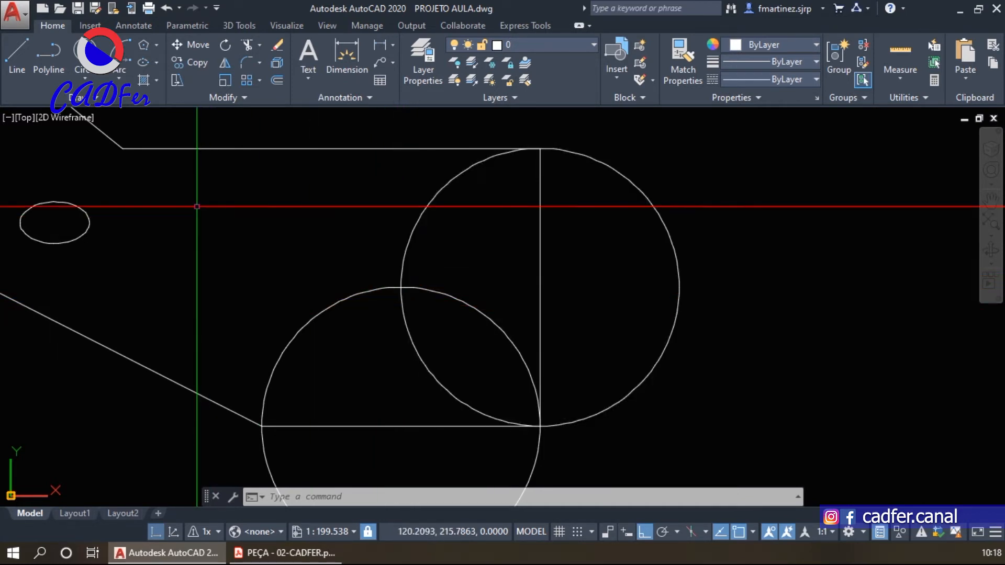
Start a six-sided polygon centred on the intersection of the two construction circles inside the arm, using the Inscribed in circle option
click(142, 46)
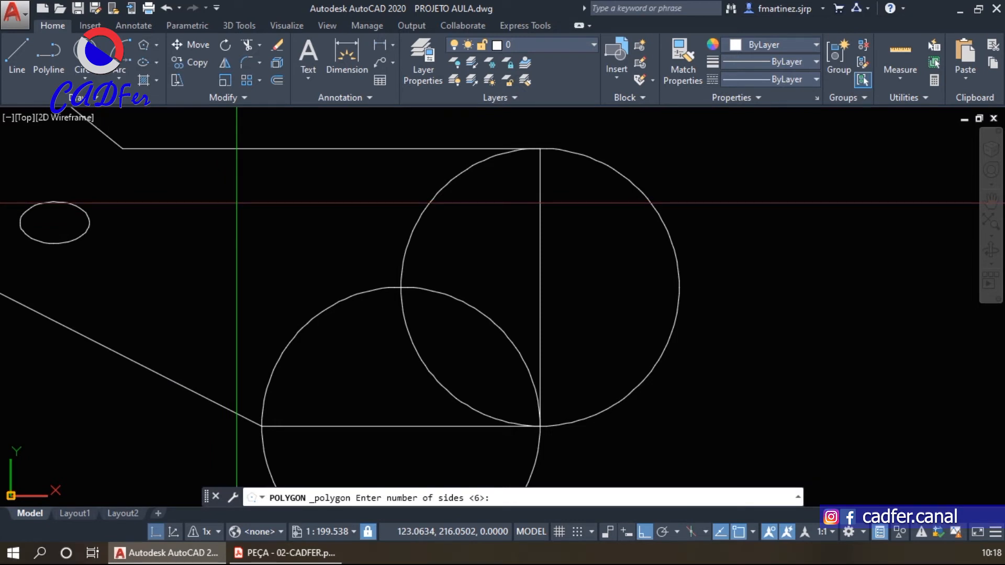
key(Return)
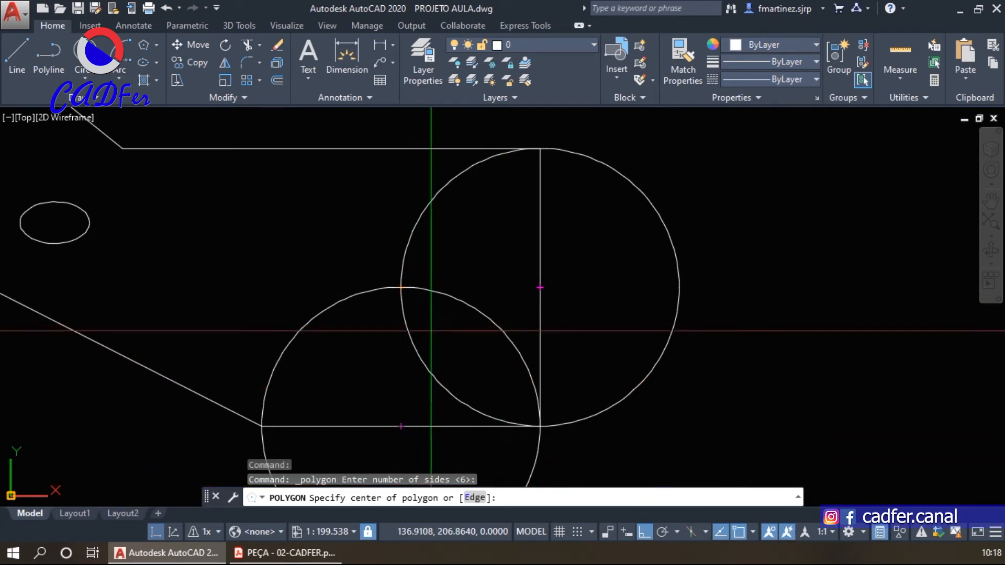
shift+right_click(436, 335)
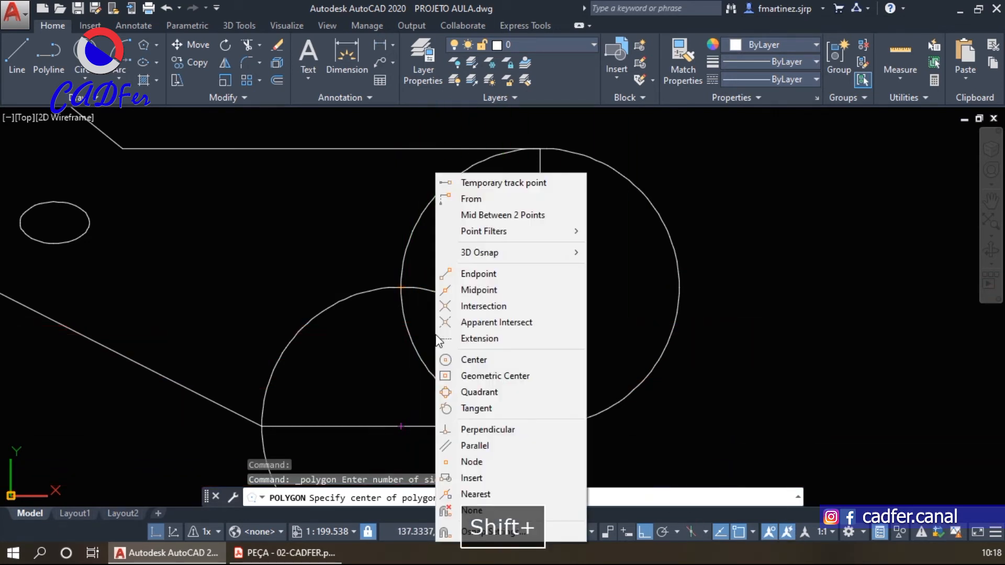
click(466, 307)
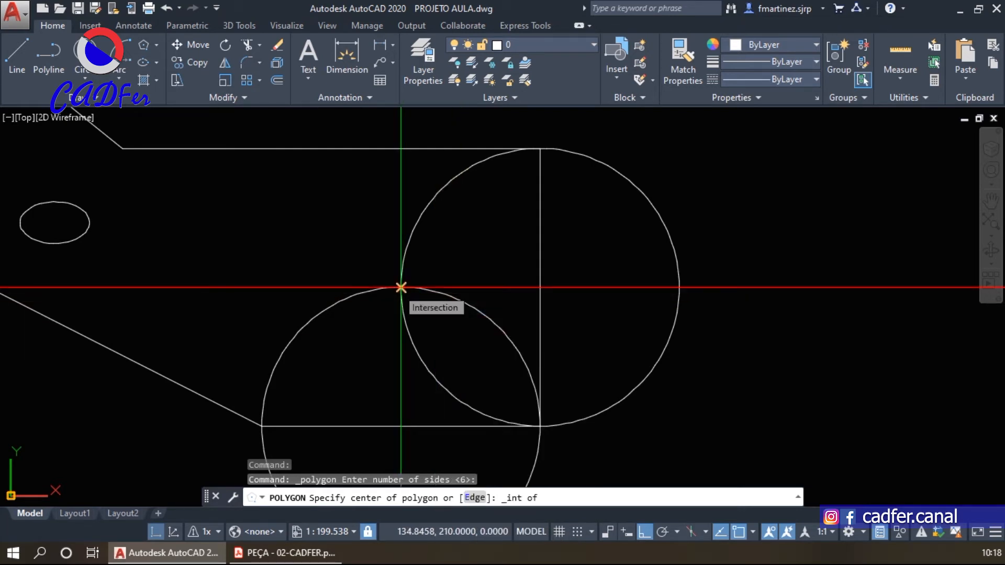
click(401, 288)
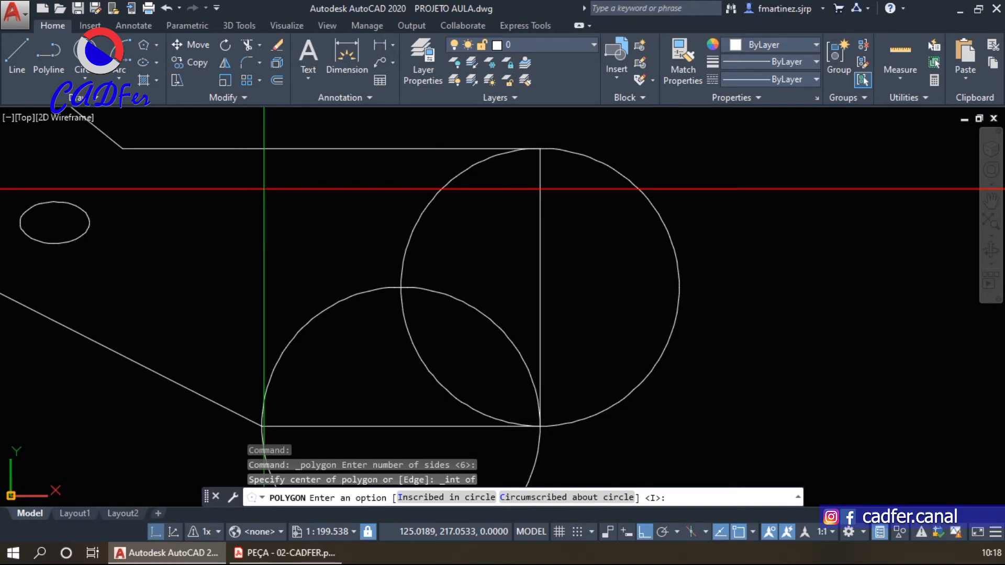
click(285, 552)
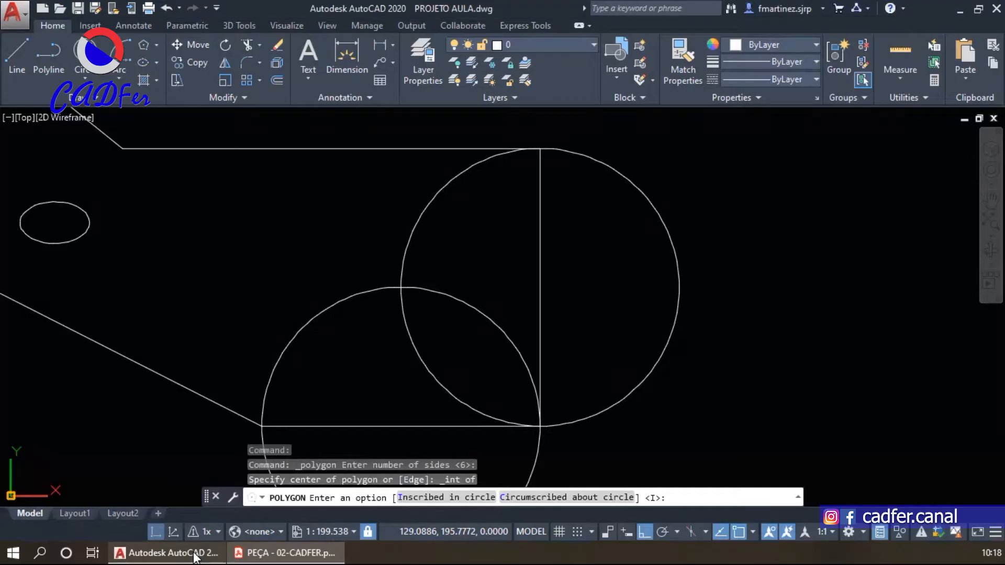
click(195, 557)
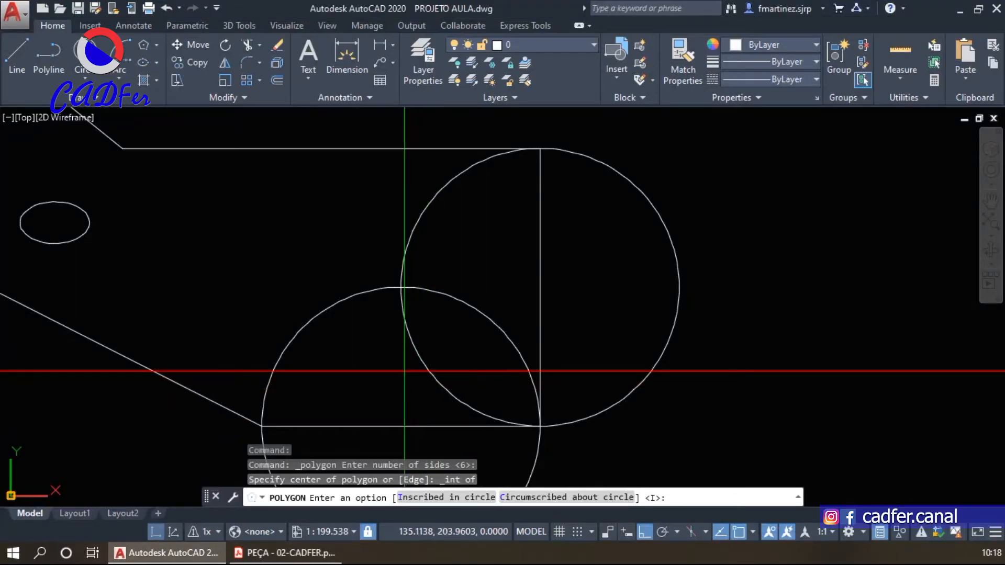
key(Return)
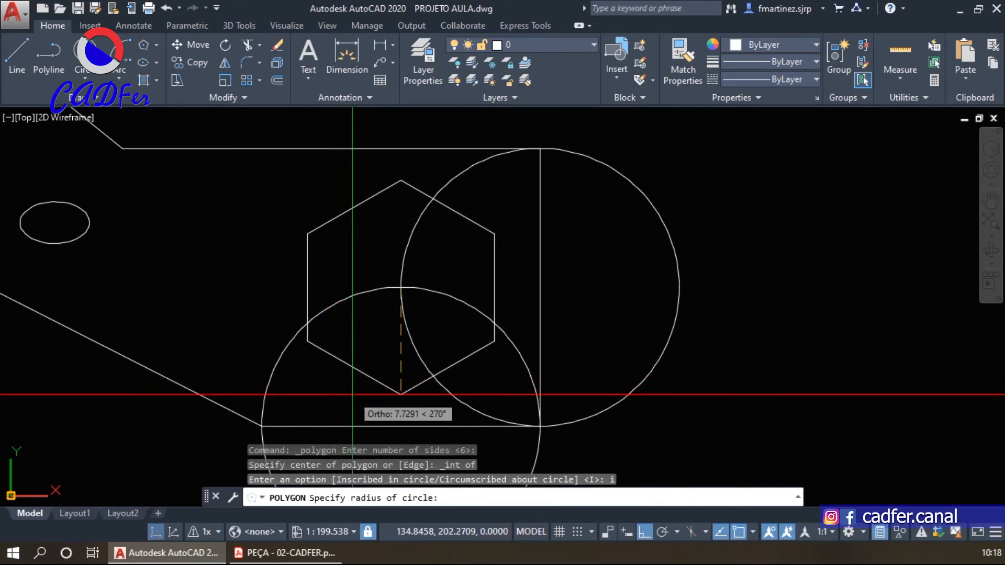
Check the hexagon's size and orientation in figure 4 of the PEÇA - 02 PDF and complete it with a radius of 4.5
click(288, 552)
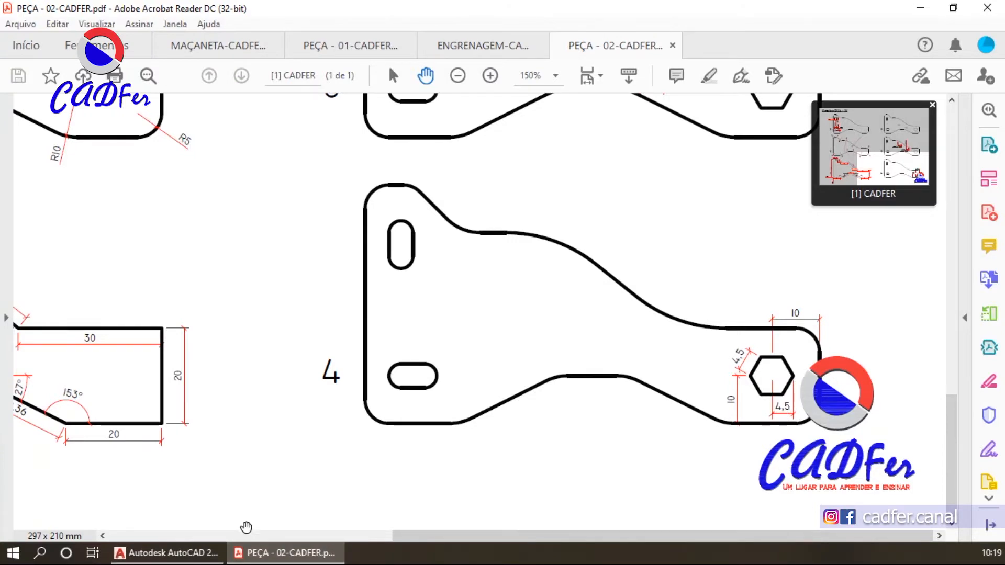
click(193, 554)
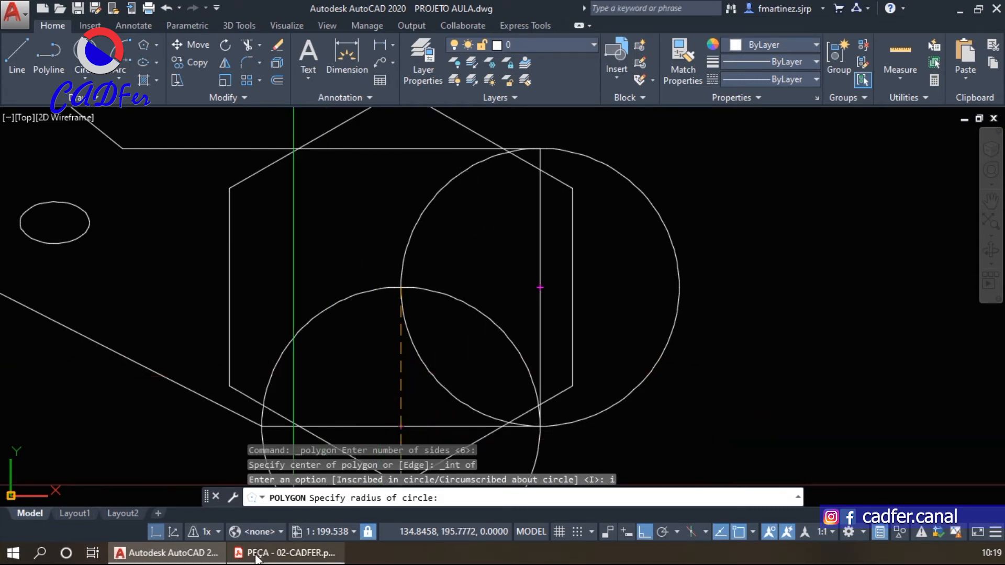
click(285, 553)
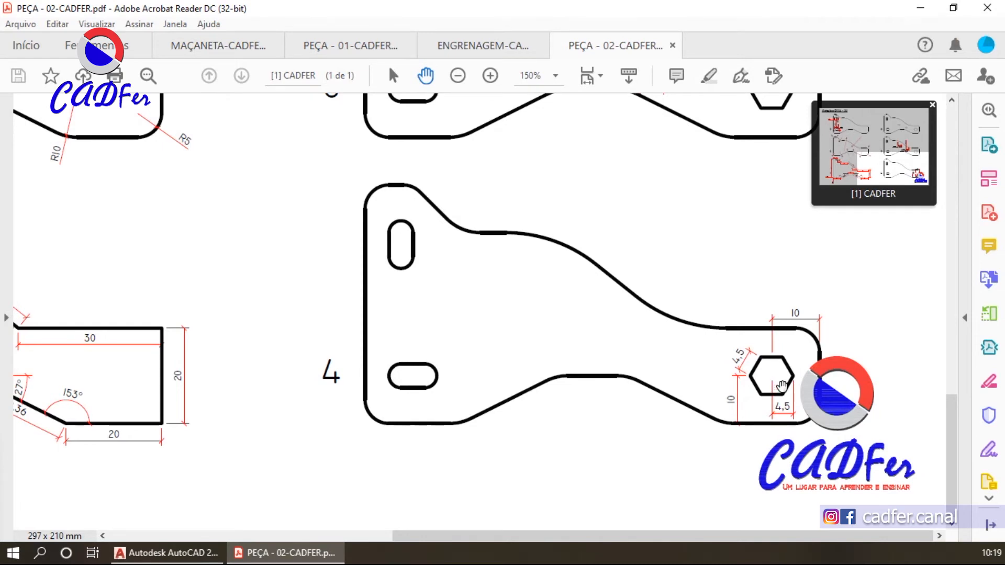
click(199, 553)
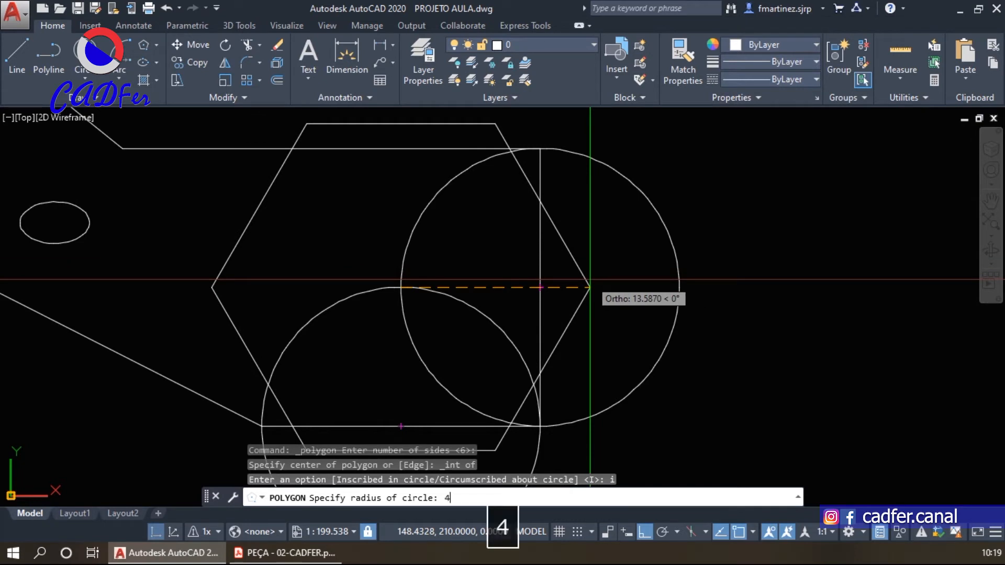
key(Return)
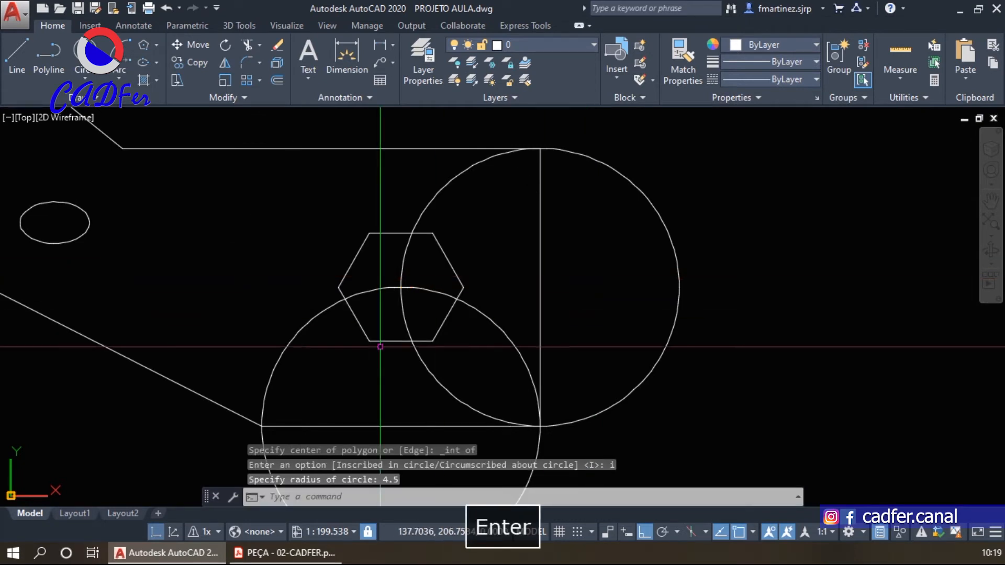
Review the whole part, then switch to the MAÇANETA PDF and examine the arcs dimensioned in figure 2
scroll(533, 365, down, 5)
scroll(533, 365, down, 3)
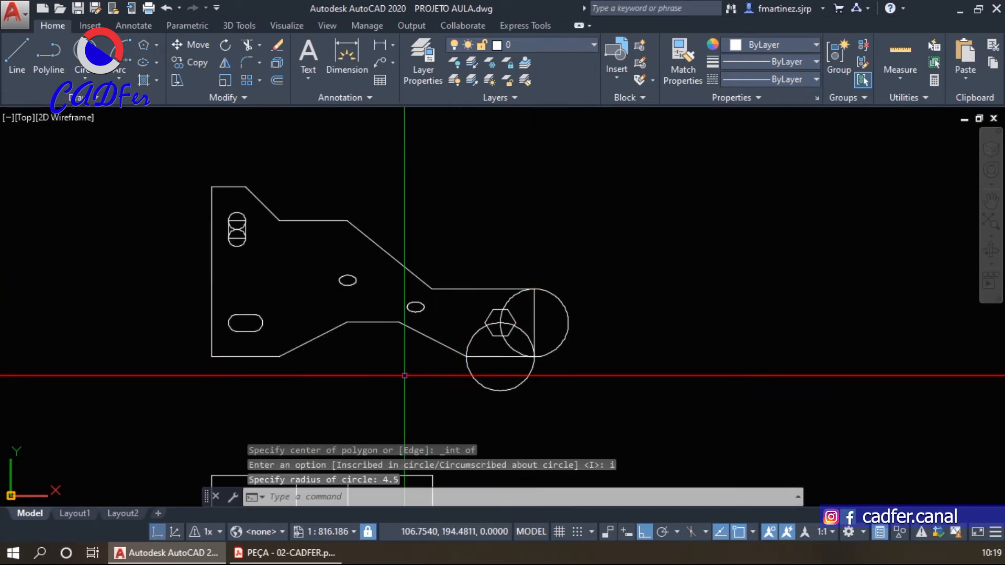
mouse_move(406, 369)
middle_down()
mouse_move(465, 311)
mouse_move(471, 348)
middle_up()
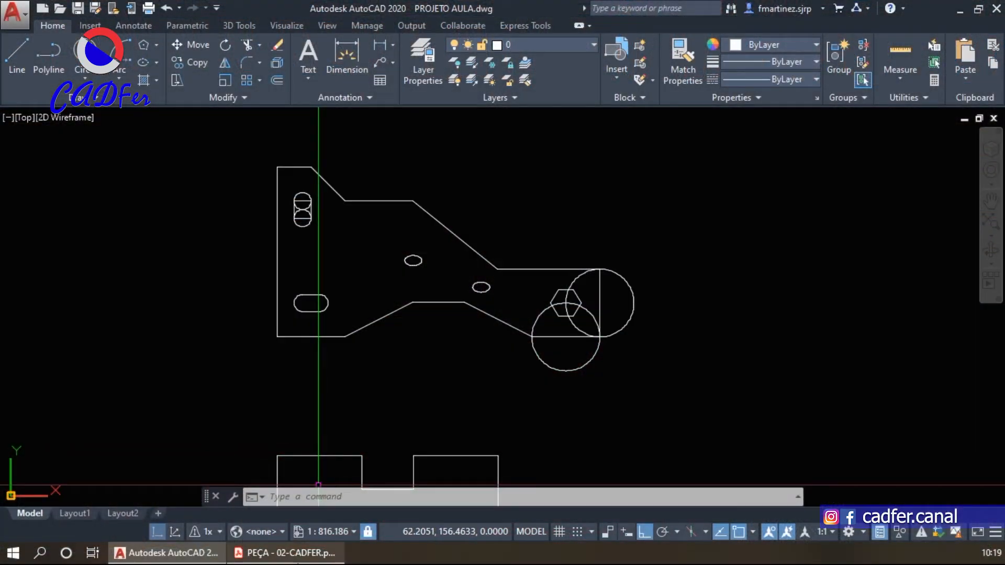
click(296, 558)
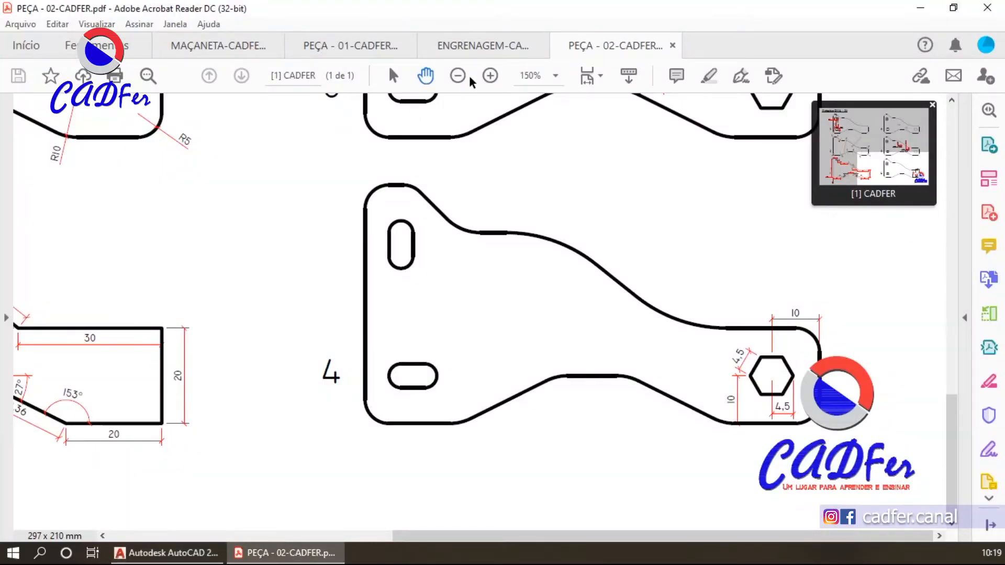
click(215, 45)
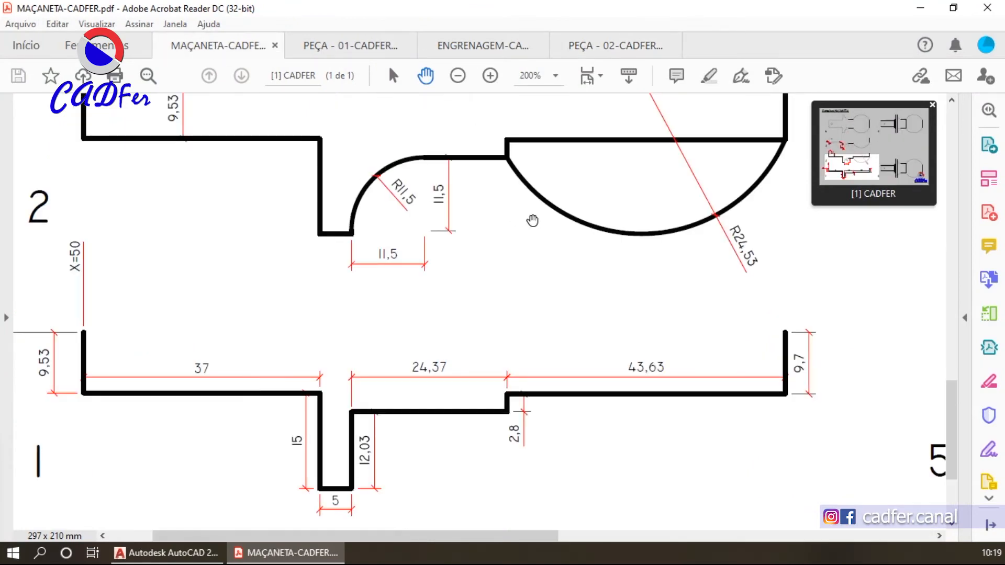
mouse_move(542, 225)
mouse_down()
mouse_move(612, 383)
mouse_move(532, 469)
mouse_move(489, 473)
mouse_move(386, 374)
mouse_move(385, 311)
mouse_up()
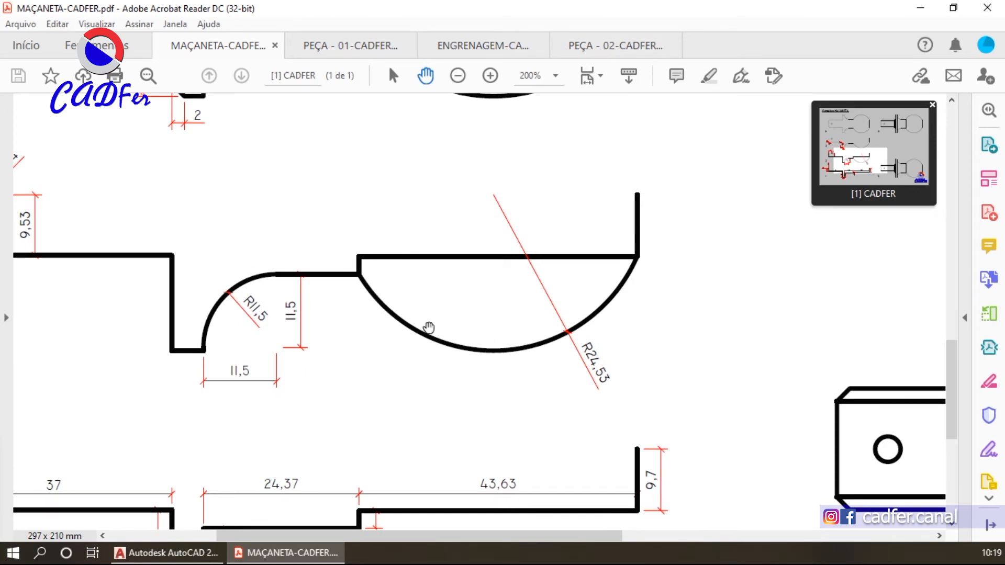
Switch to AutoCAD and bring the stepped door-handle outline below the PEÇA - 02 part into close view
click(167, 553)
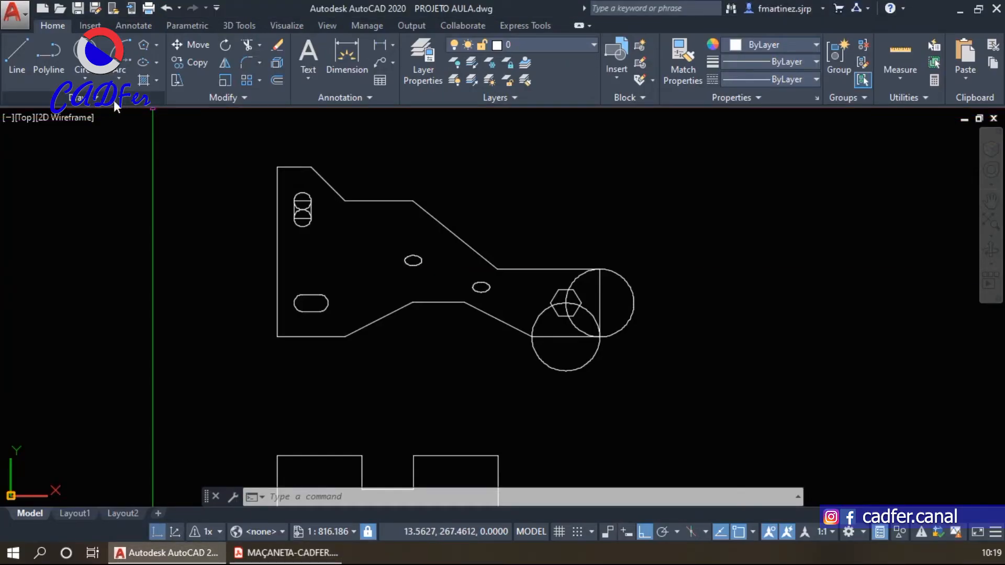
click(121, 81)
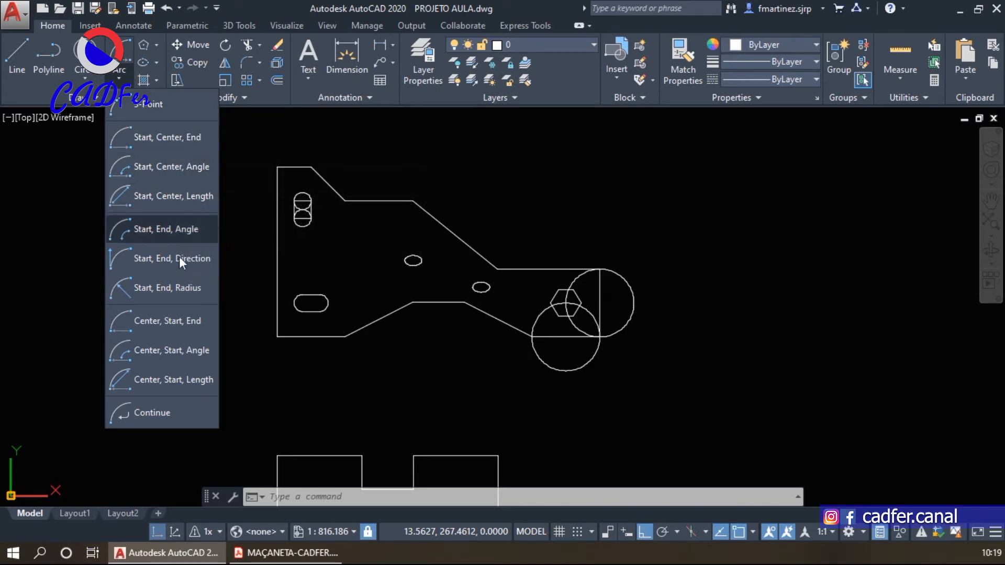
click(625, 374)
scroll(571, 216, down, 5)
middle_drag(592, 356, 604, 201)
scroll(590, 317, up, 3)
scroll(762, 282, up, 2)
scroll(546, 302, down, 1)
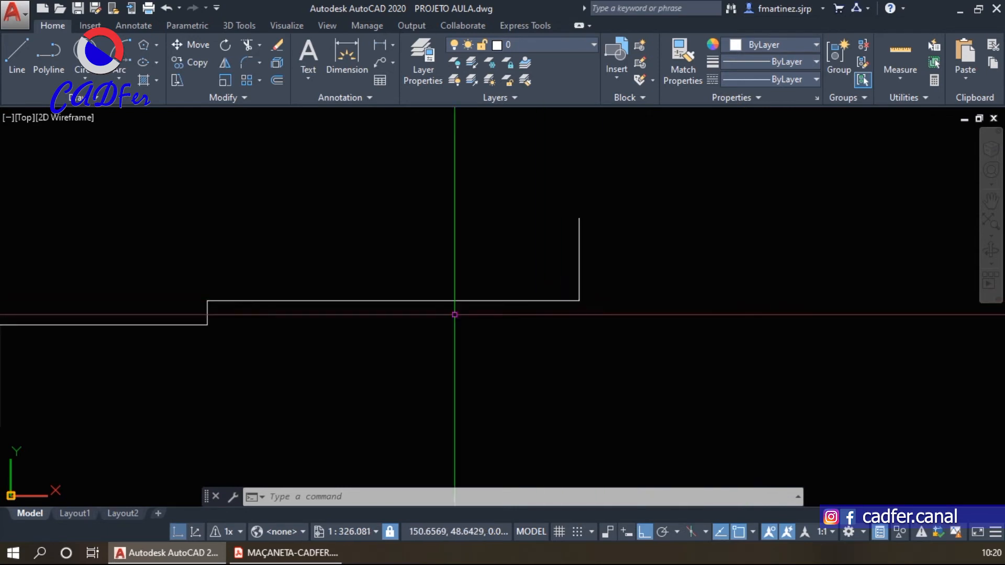
middle_drag(424, 330, 530, 281)
click(120, 81)
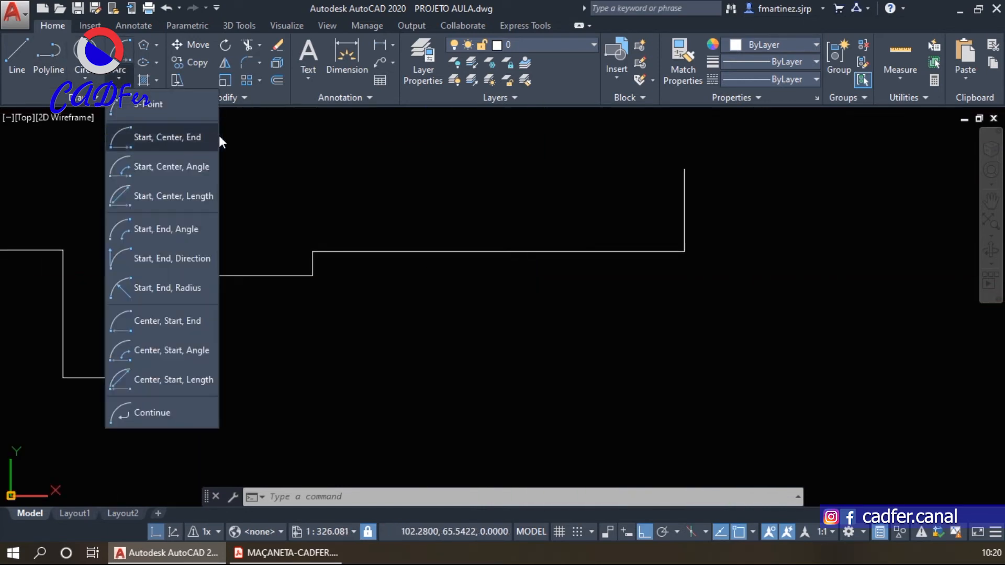
click(448, 300)
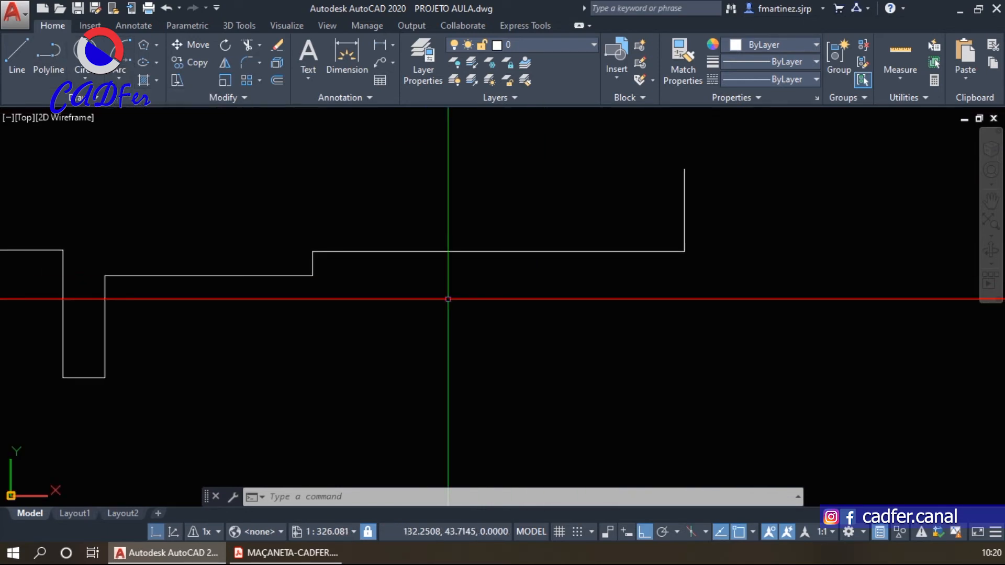
text(a)
key(Return)
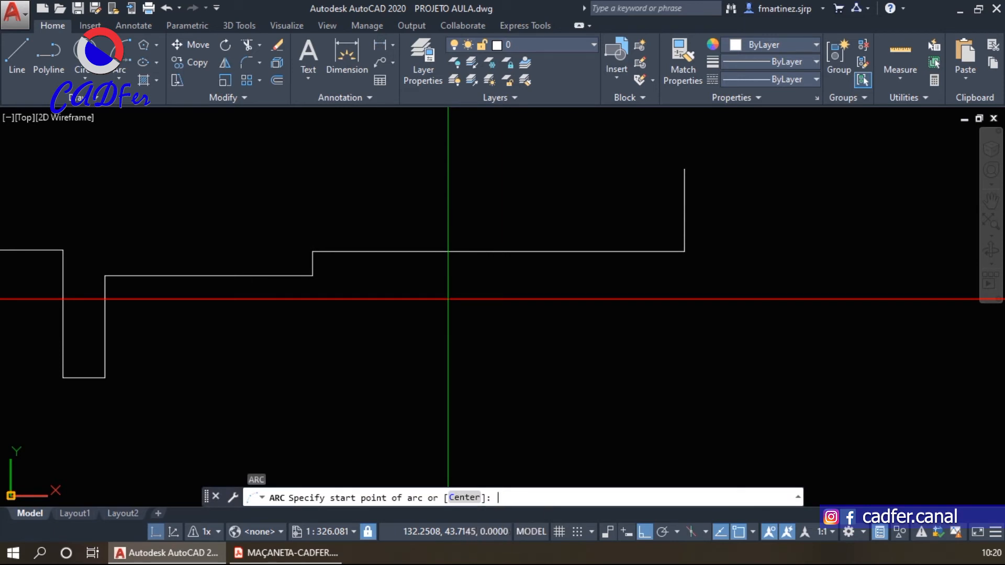
key(Escape)
Draw a 3-Point arc from the foot of the right vertical line through the small step's lower corner to its upper corner
click(118, 78)
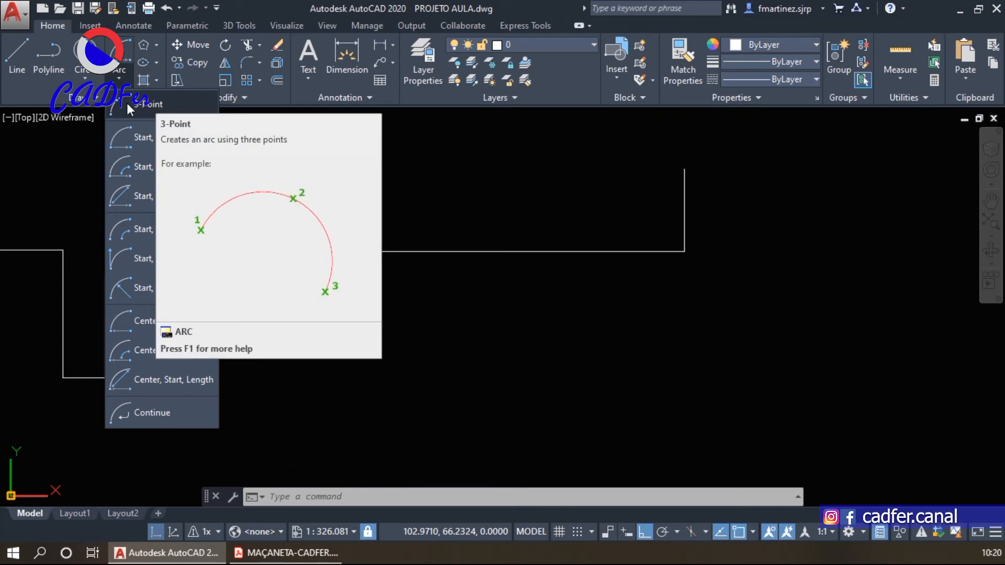
click(127, 103)
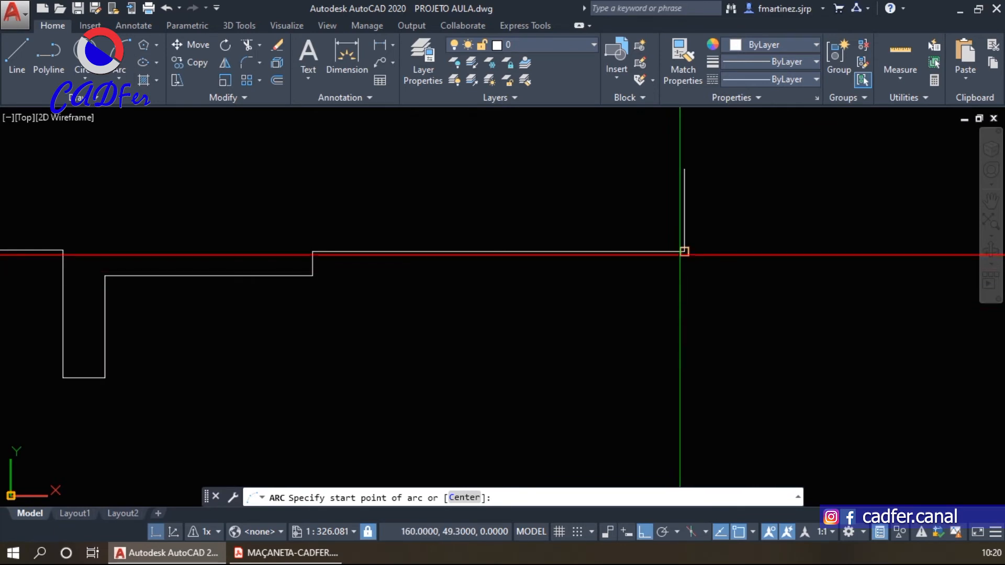
click(684, 251)
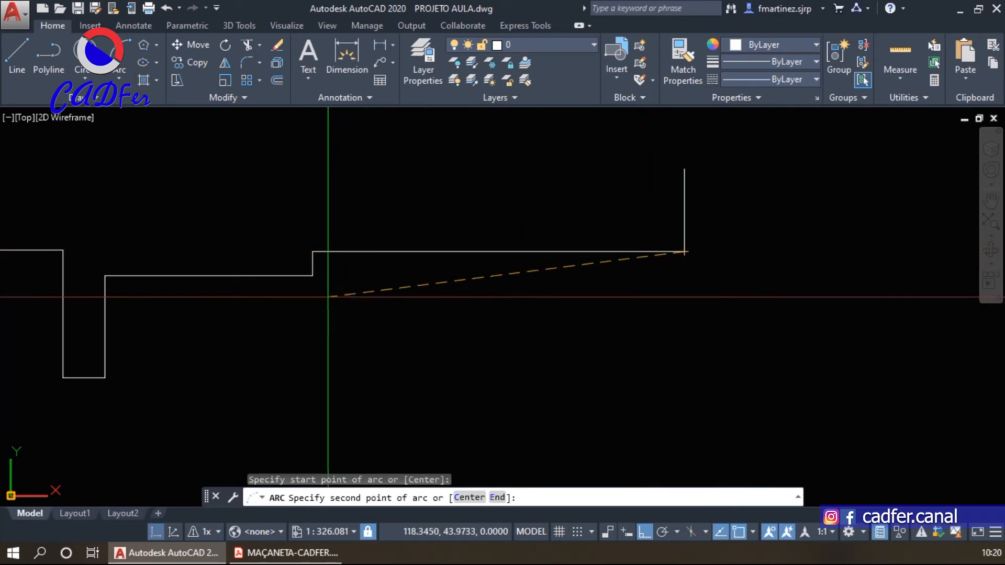
click(312, 275)
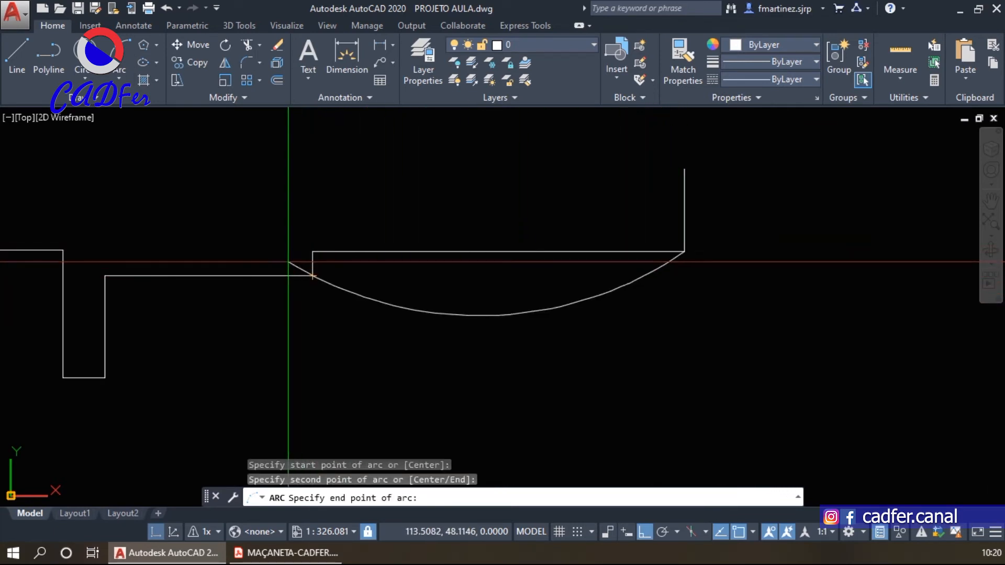
click(313, 251)
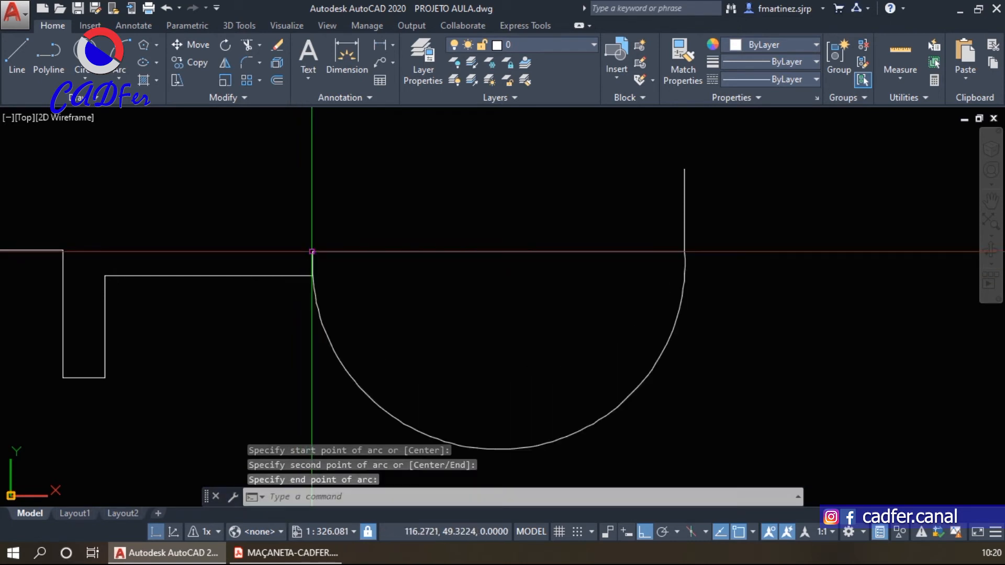
Compare the three-point arc with the large arc in figure 2 of the MAÇANETA PDF and undo it in AutoCAD
scroll(654, 324, down, 2)
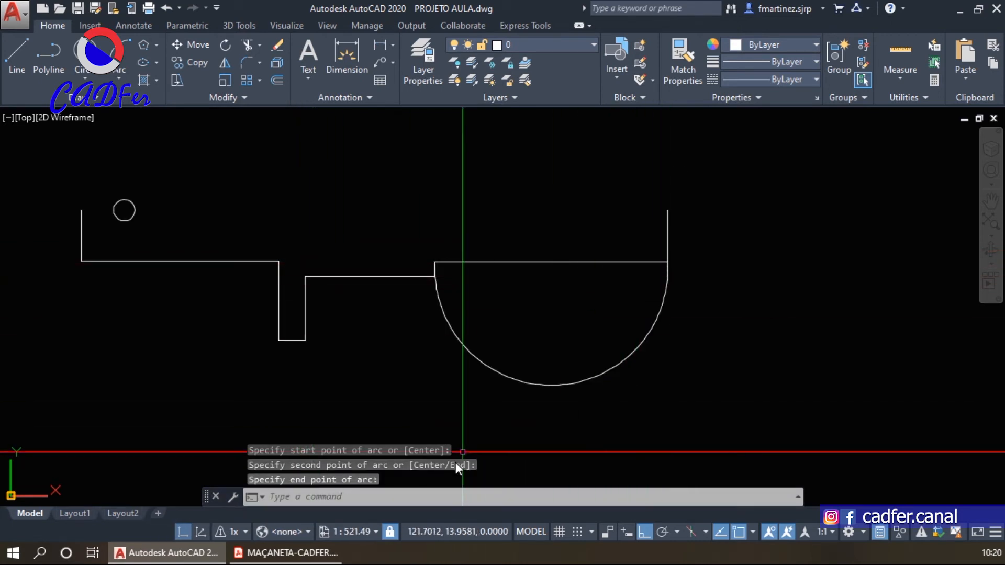
click(287, 553)
click(287, 553)
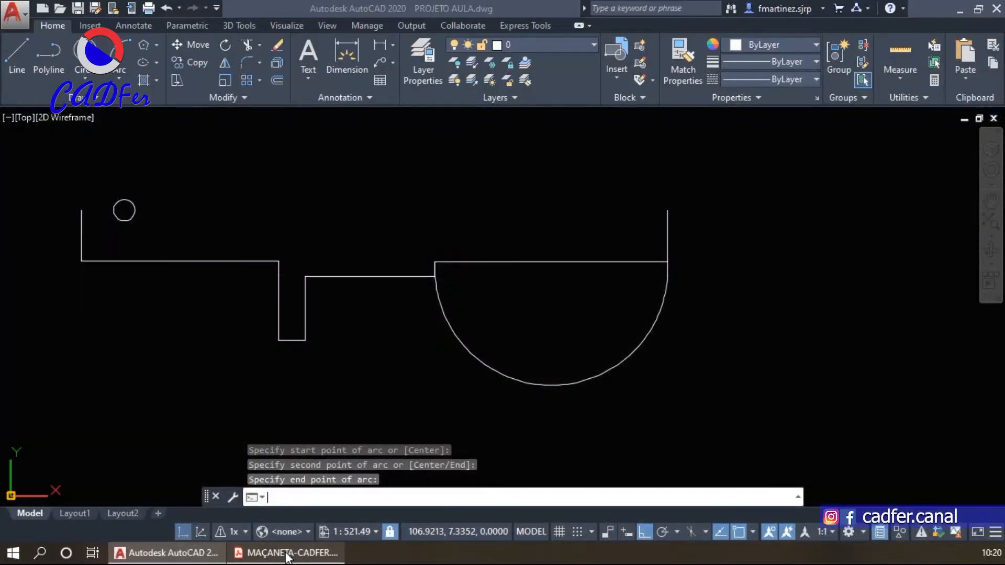
click(287, 553)
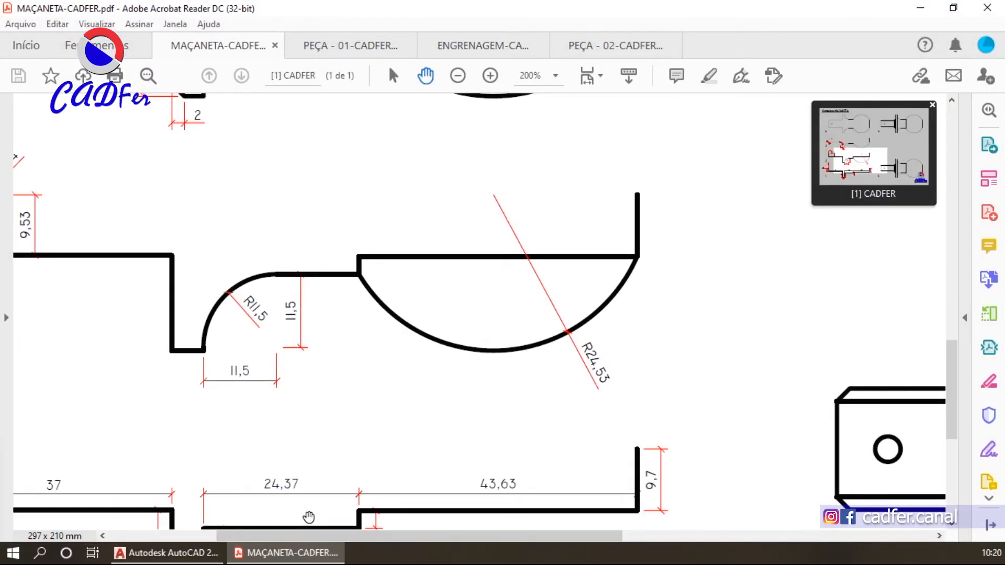
click(161, 553)
click(381, 411)
click(341, 361)
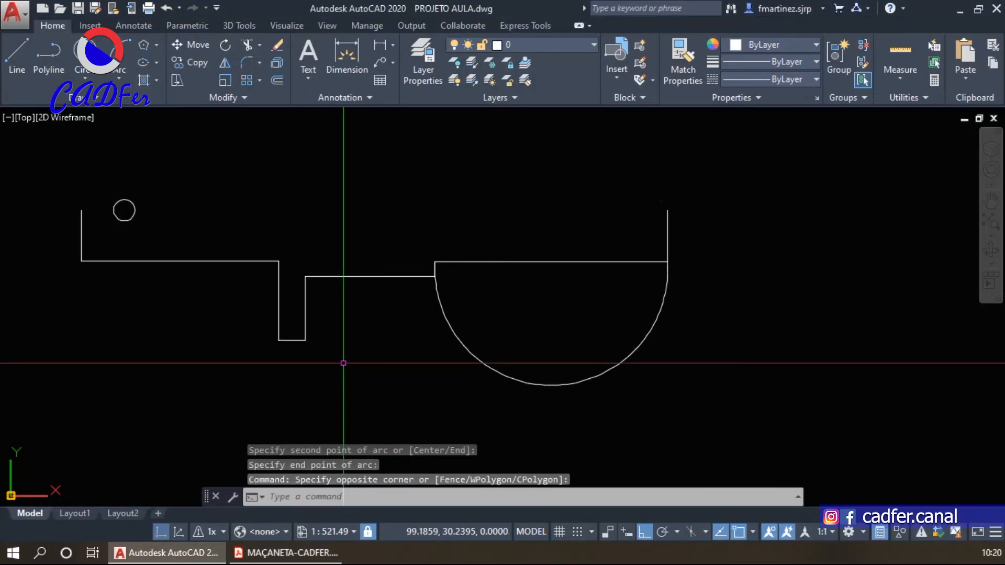
text(u)
key(space)
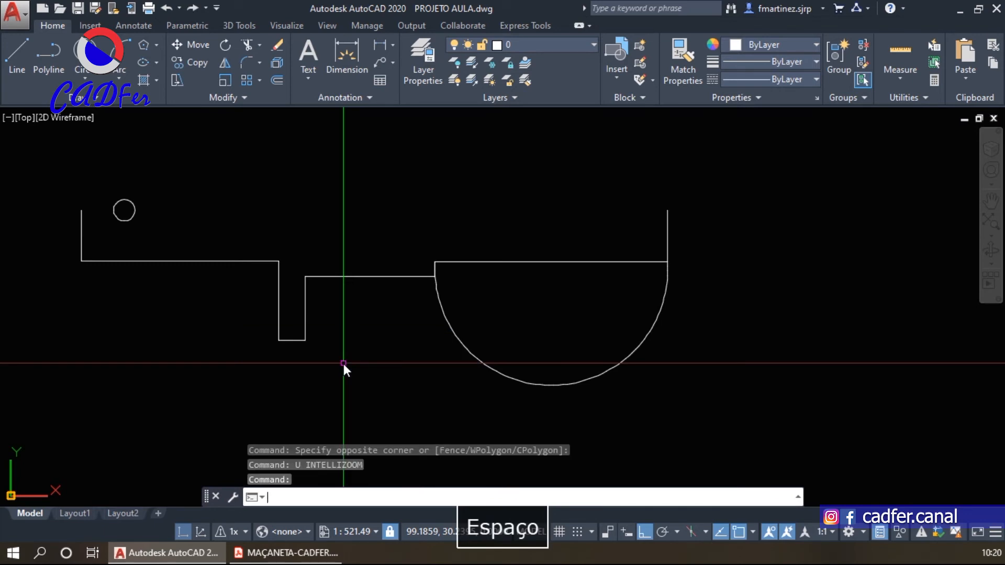
text(u)
key(space)
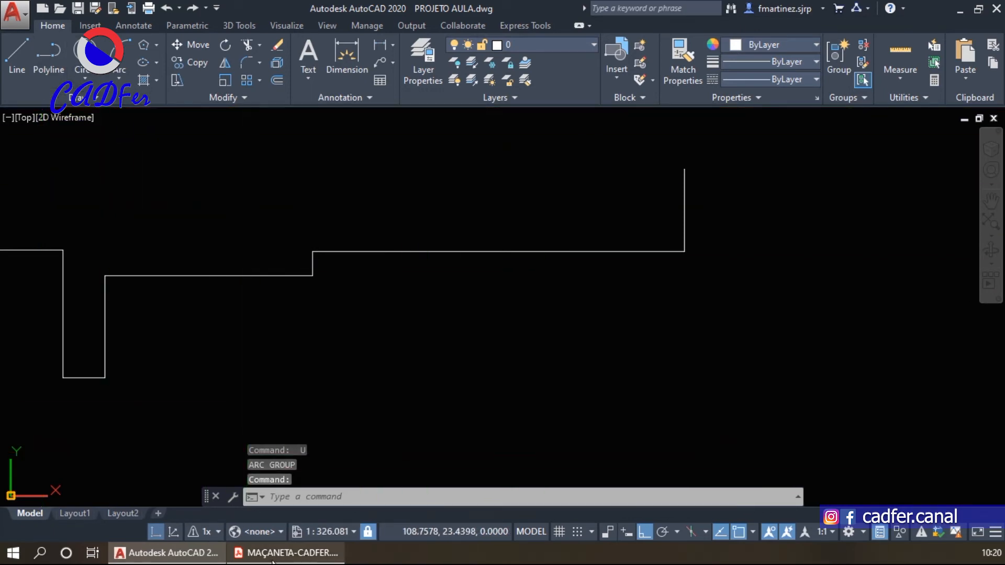
Examine how the large arc in the MAÇANETA PDF is dimensioned to choose a suitable arc method, then return to AutoCAD
click(288, 553)
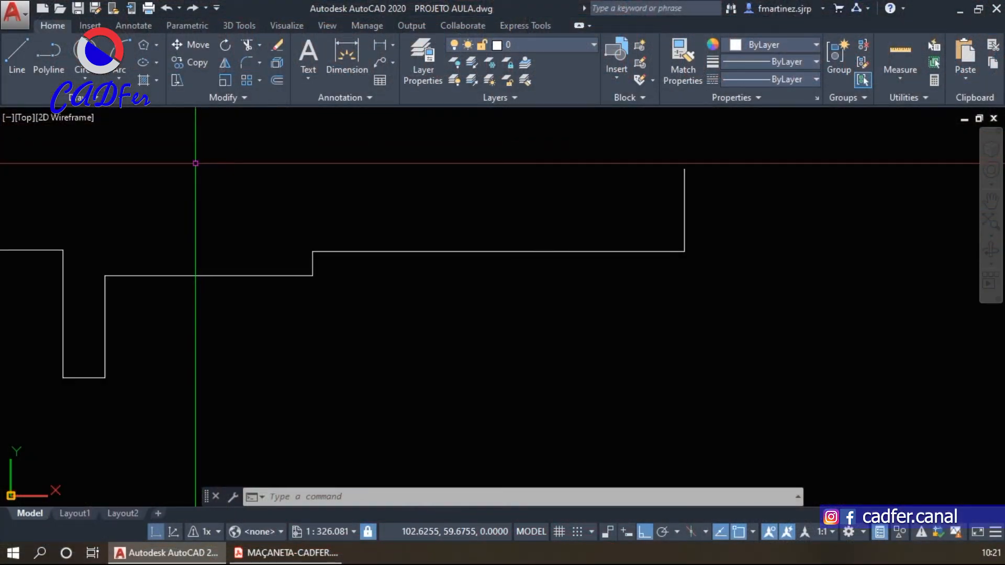
click(119, 78)
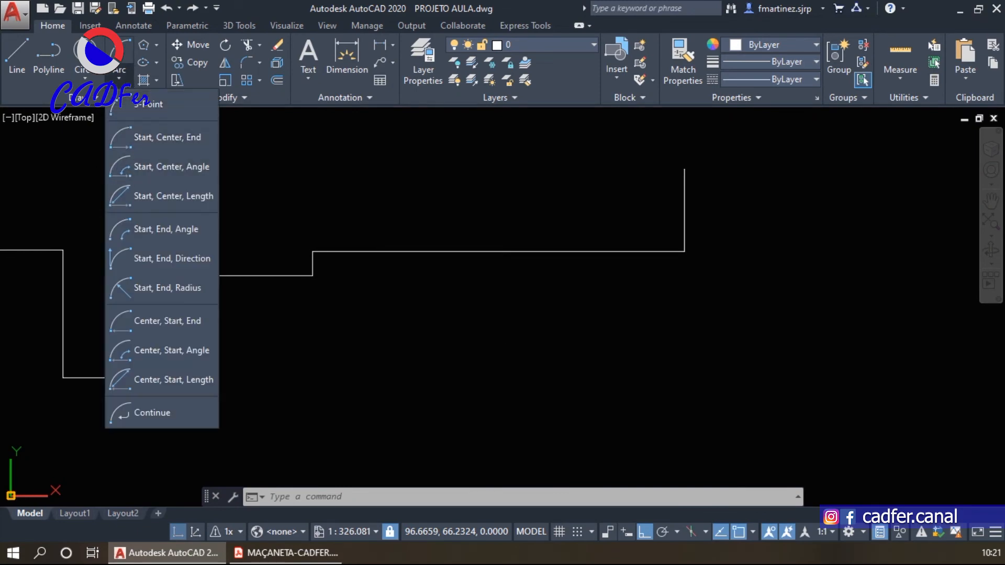
click(288, 552)
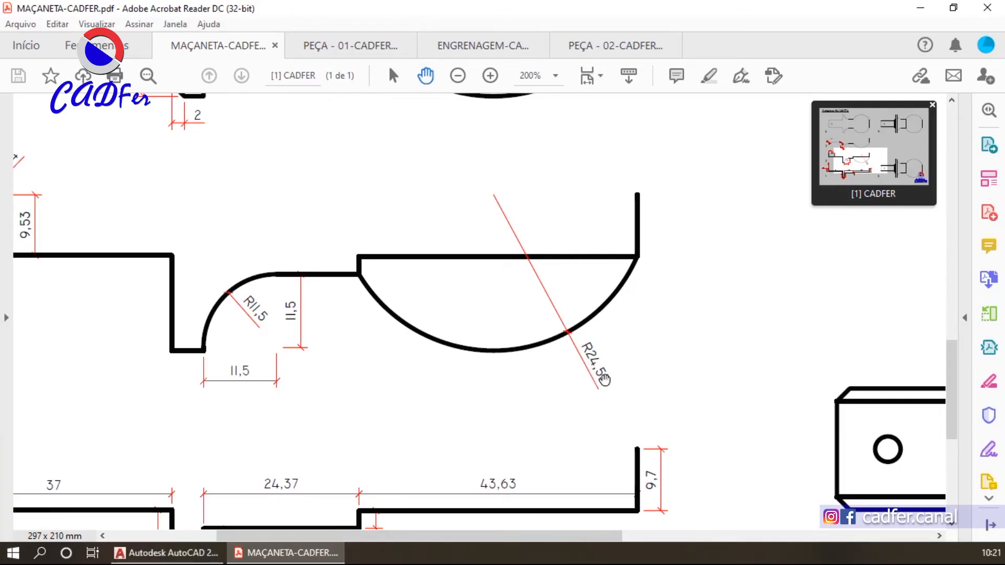
click(157, 553)
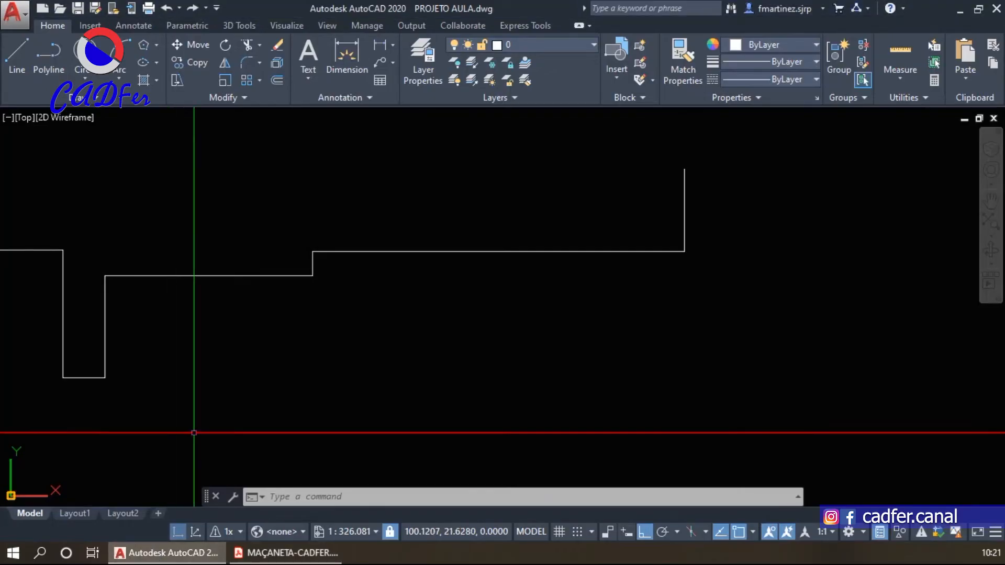
Start a Start, End, Radius arc at the lower corner of the small step, checking that start point against the MAÇANETA PDF
click(82, 81)
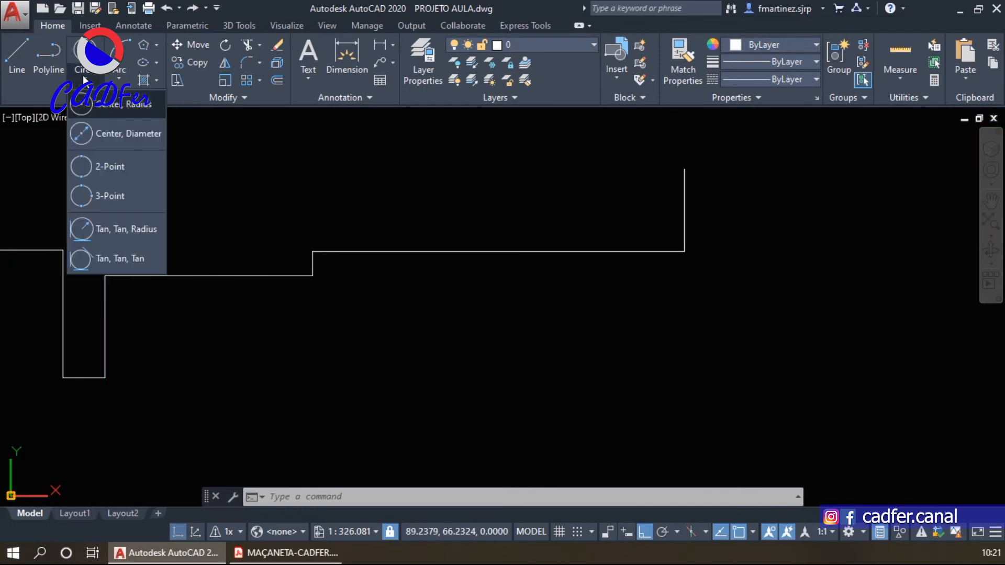
click(111, 77)
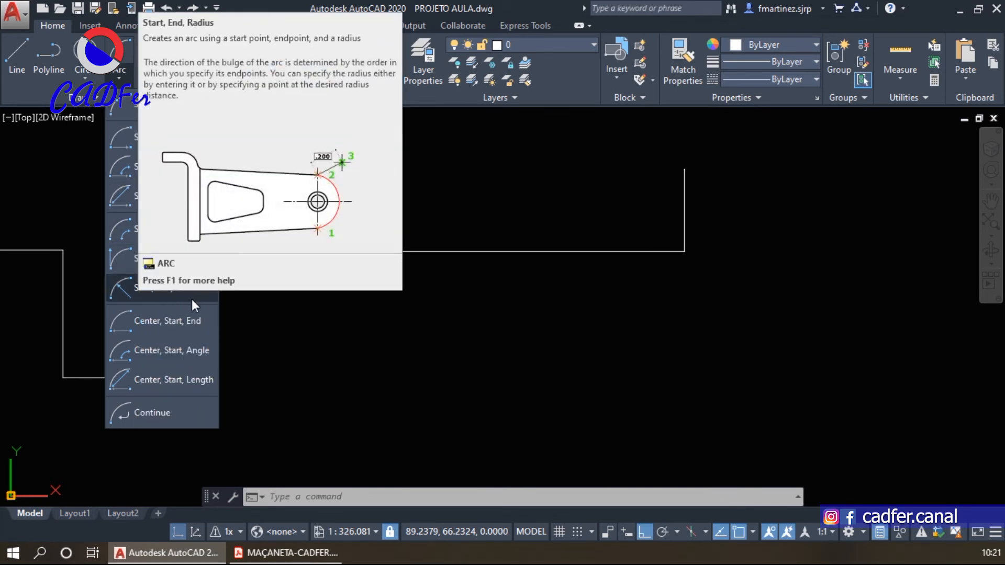
click(124, 293)
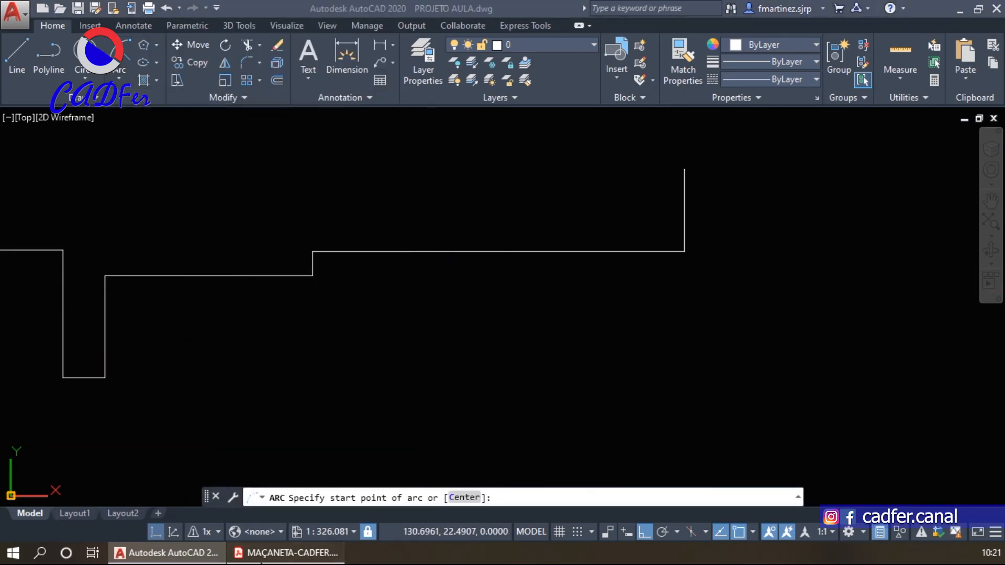
click(263, 561)
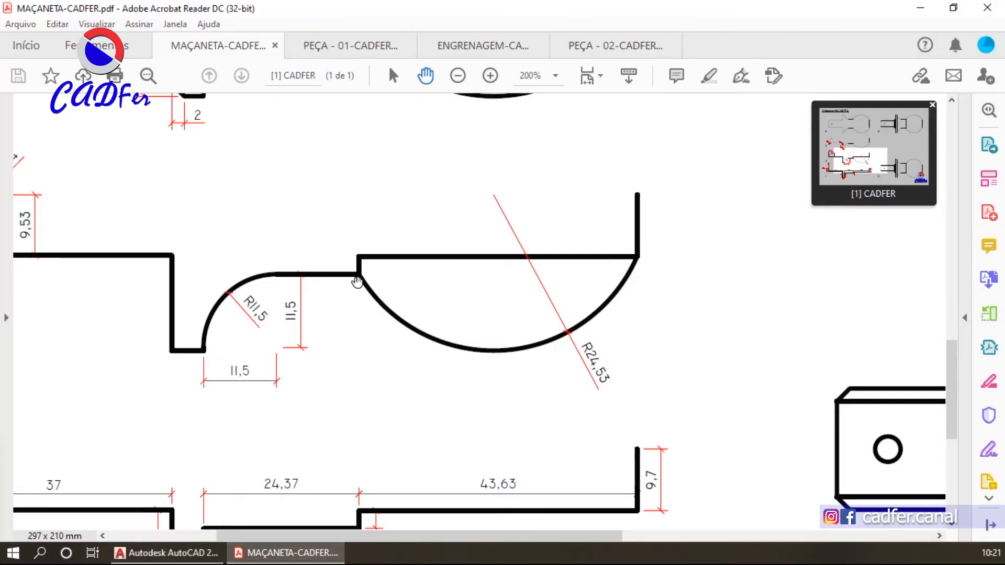
click(165, 552)
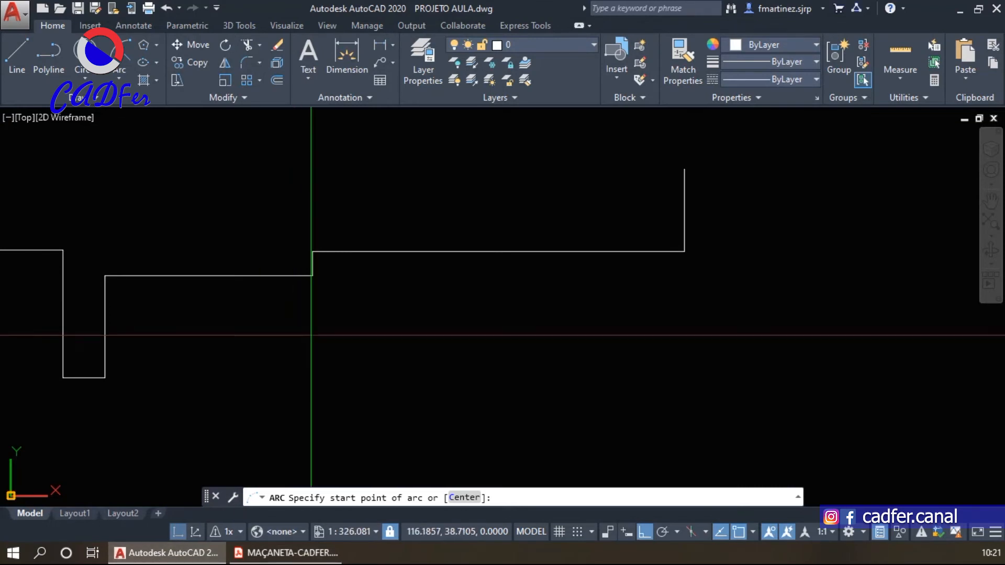
click(313, 275)
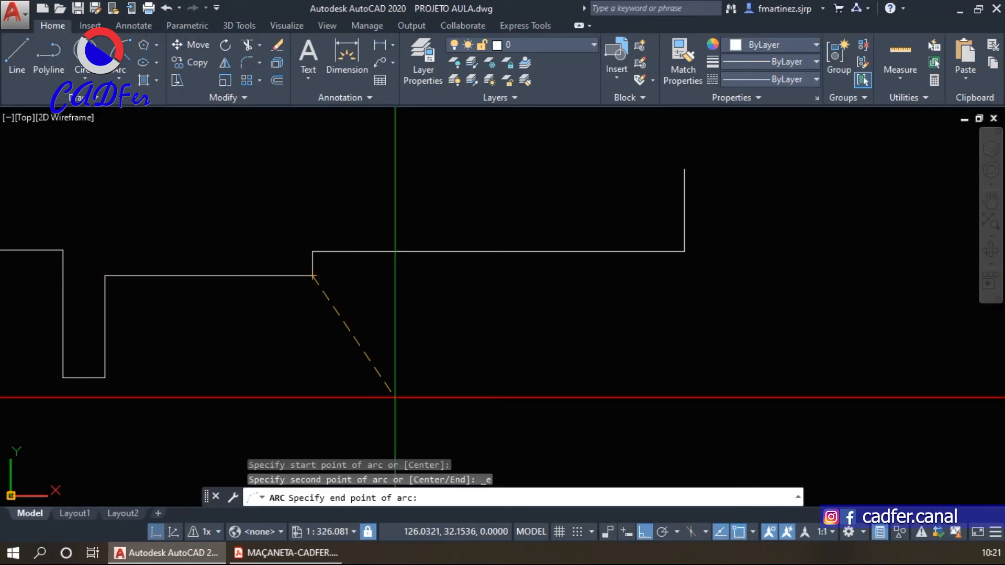
Check the large arc's end point in the MAÇANETA PDF and place it in AutoCAD at the foot of the right vertical line
click(285, 553)
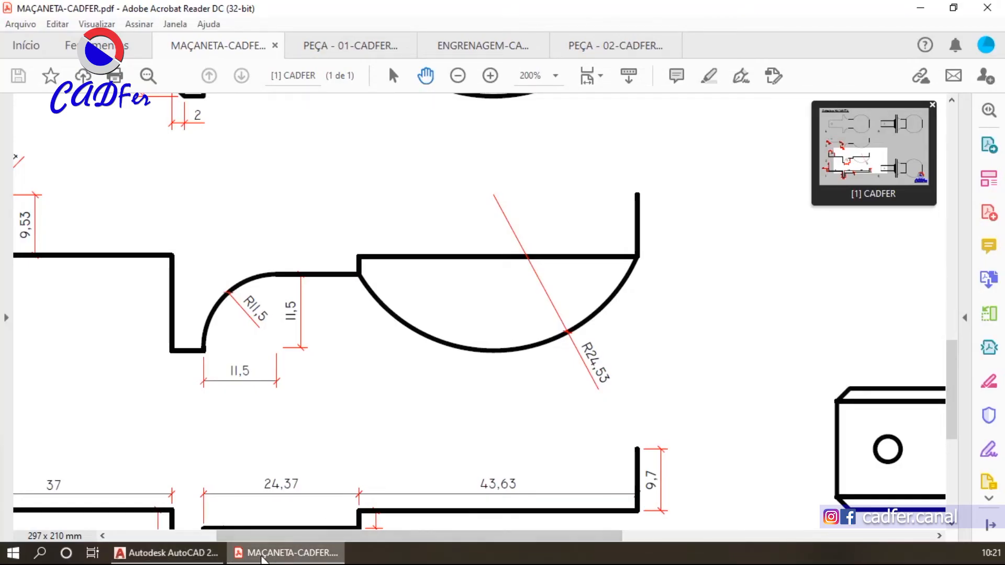
click(286, 553)
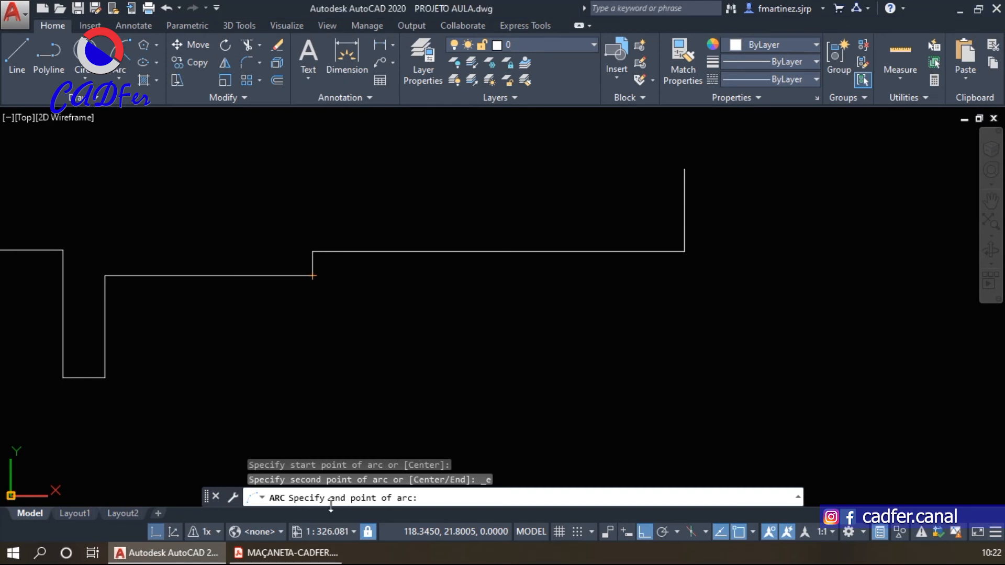
click(138, 561)
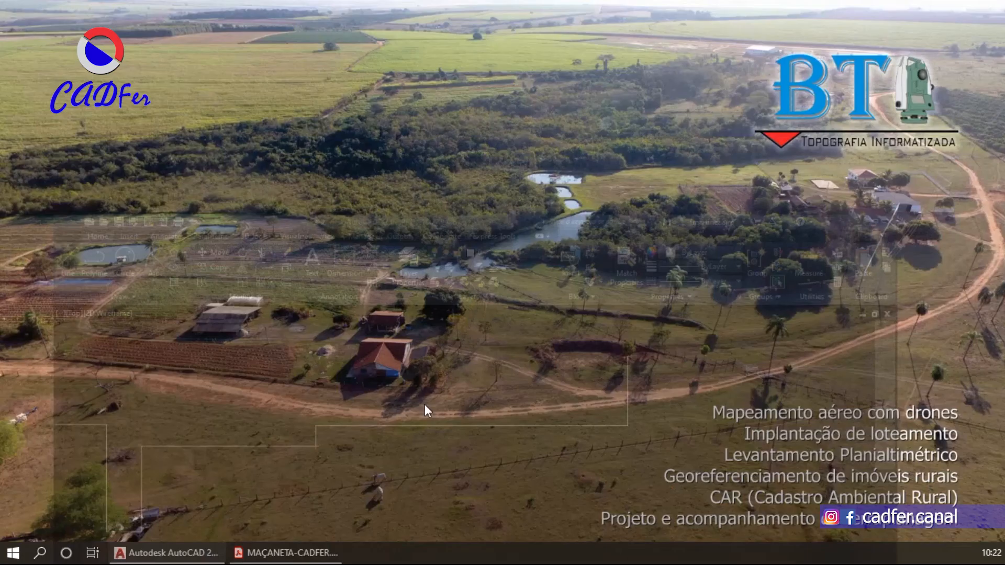
click(153, 553)
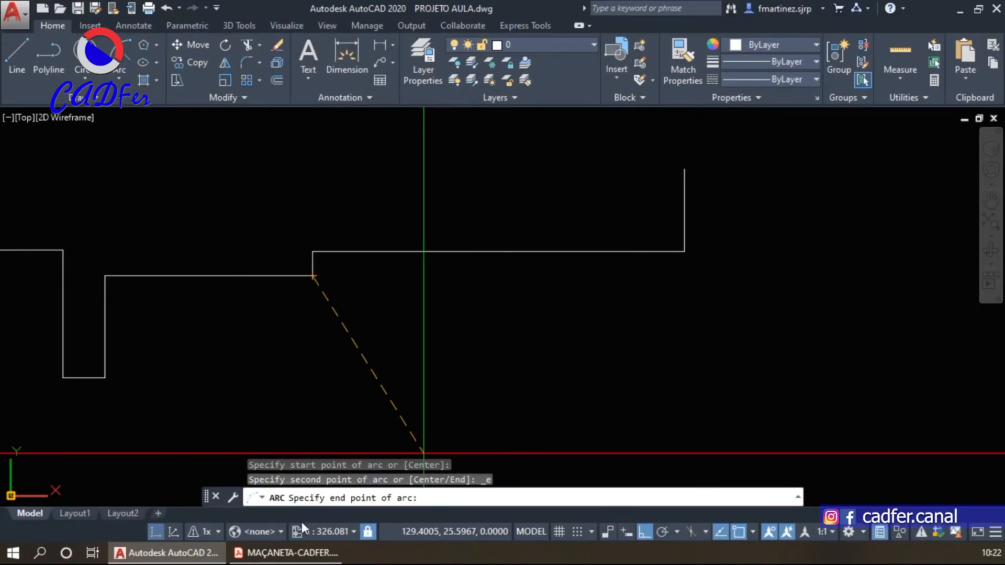
click(285, 553)
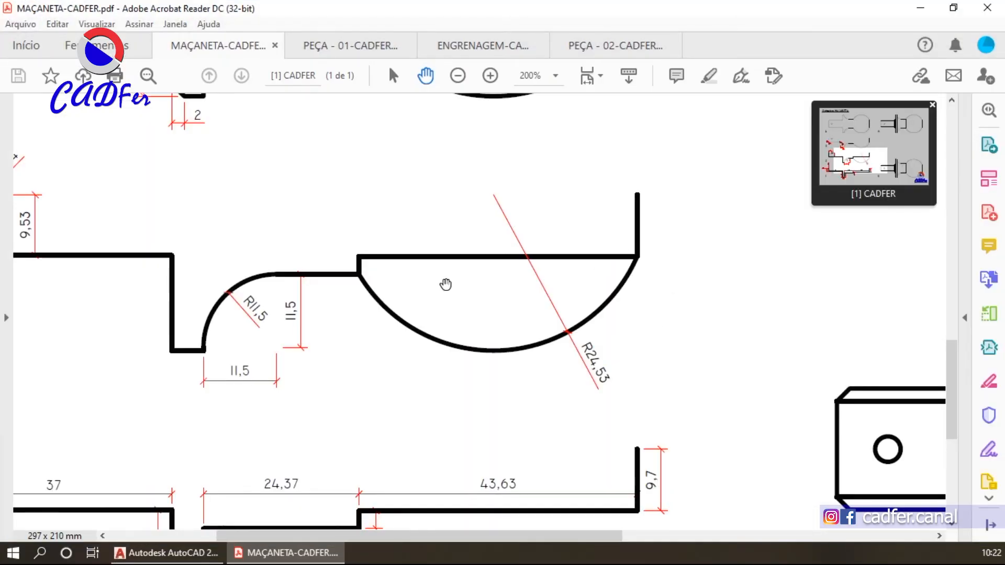
click(170, 554)
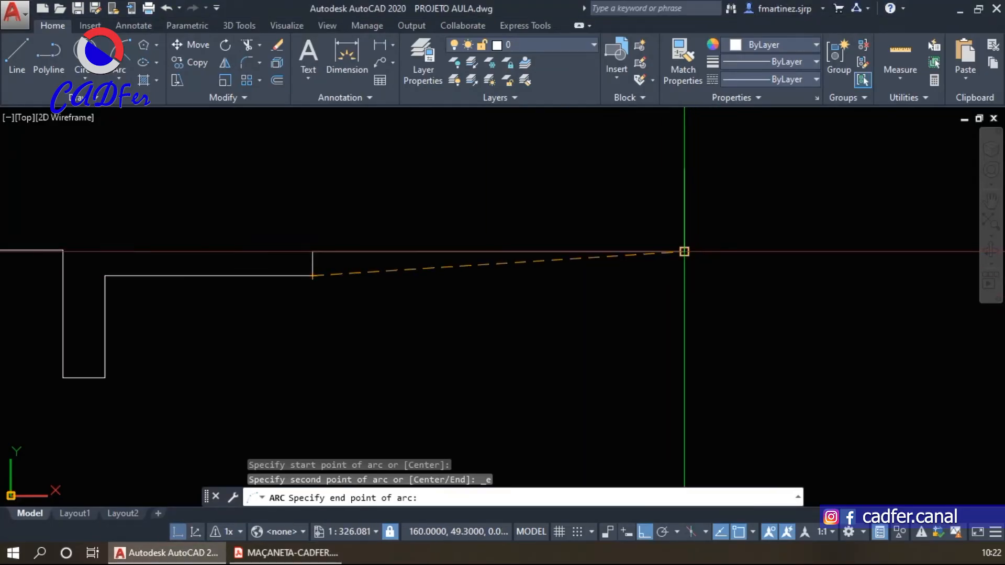
click(684, 252)
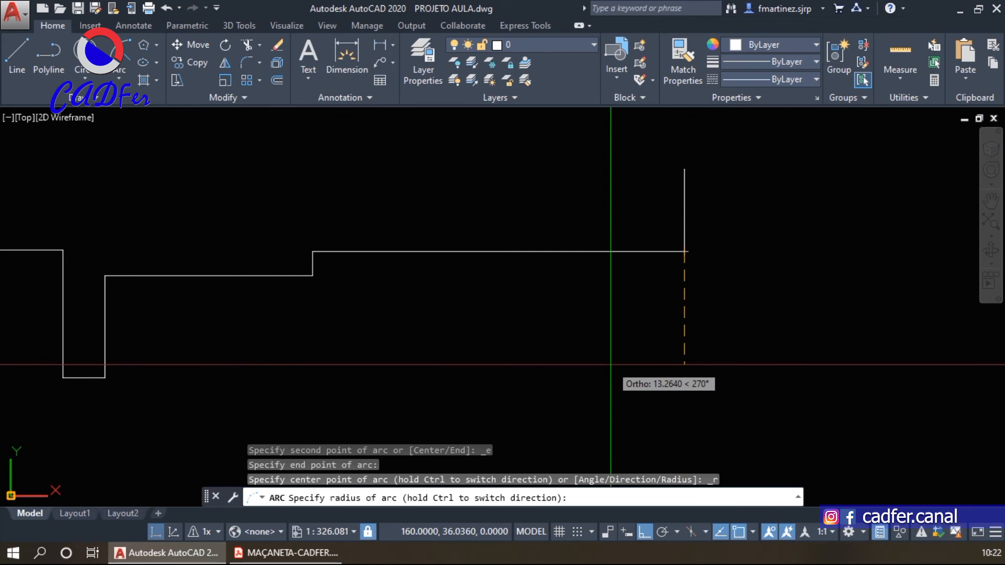
Look up the large arc's radius in the MAÇANETA PDF and finish the arc in AutoCAD with radius 24.53
click(286, 556)
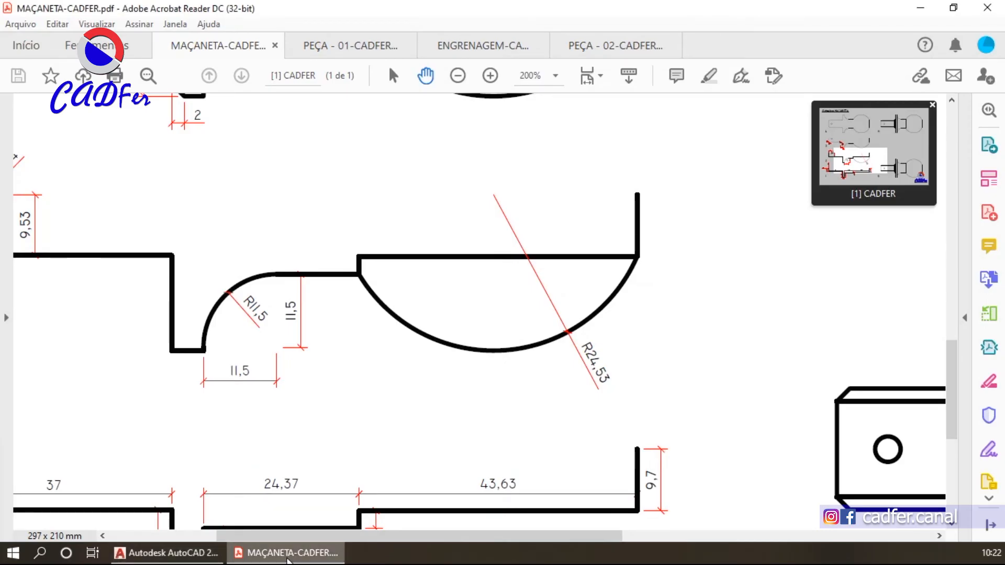
click(287, 560)
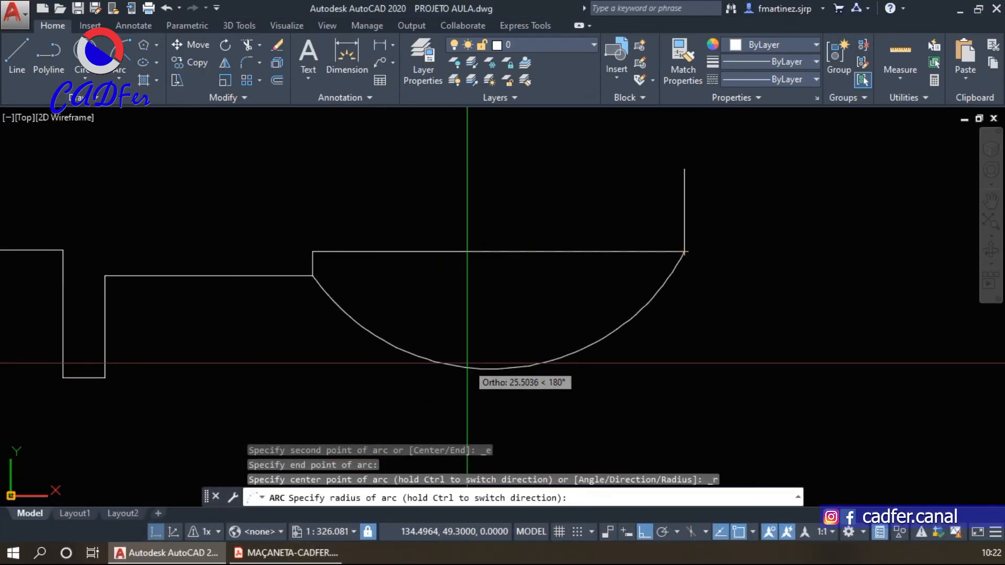
text(24.5)
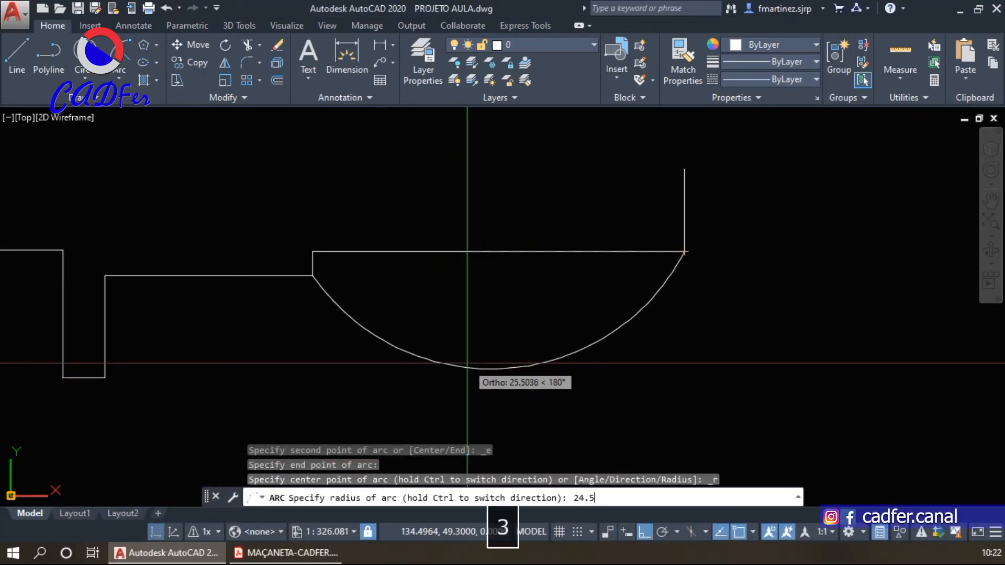
text(3)
key(Return)
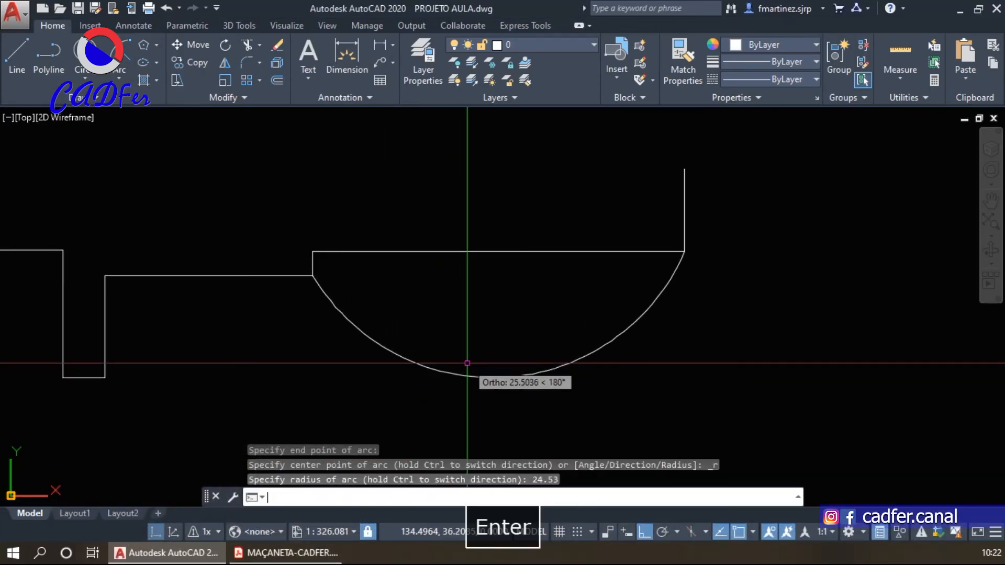
scroll(476, 295, down, 4)
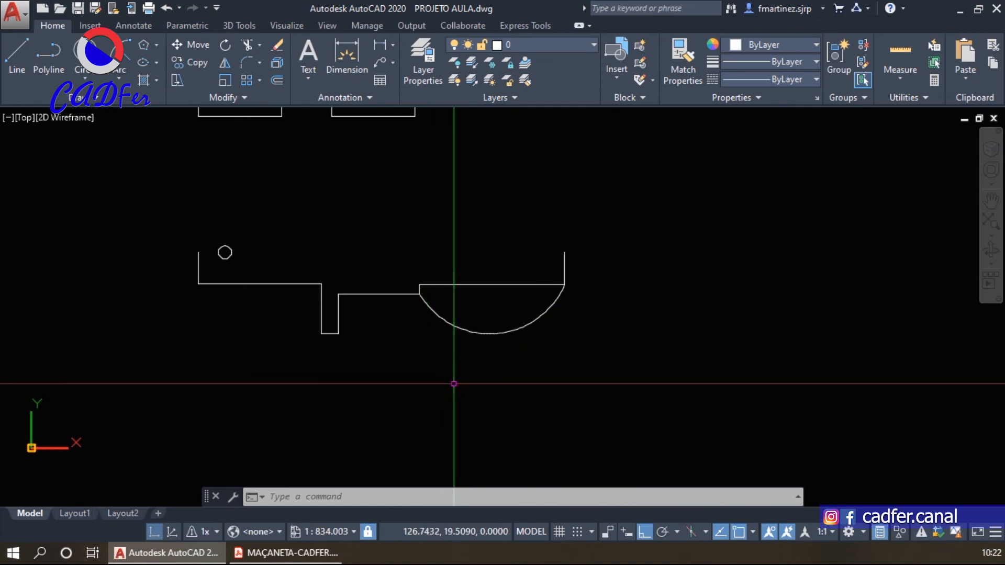
Switch to the MAÇANETA PDF and examine its numbered figures, from the dimensioned outline to the completed part
click(287, 553)
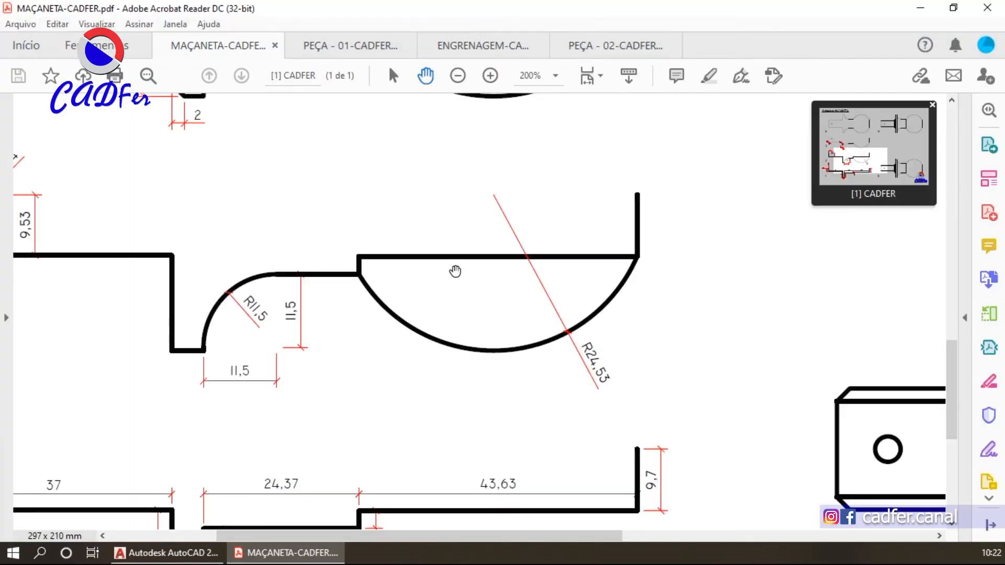
drag(569, 343, 512, 239)
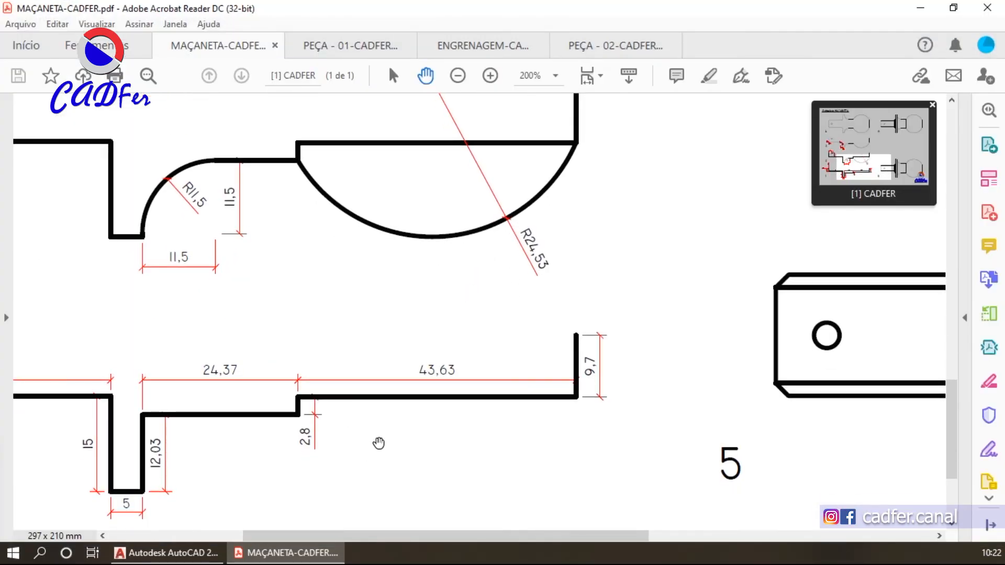
scroll(491, 257, down, 2)
ctrl+scroll(865, 159, down, 4)
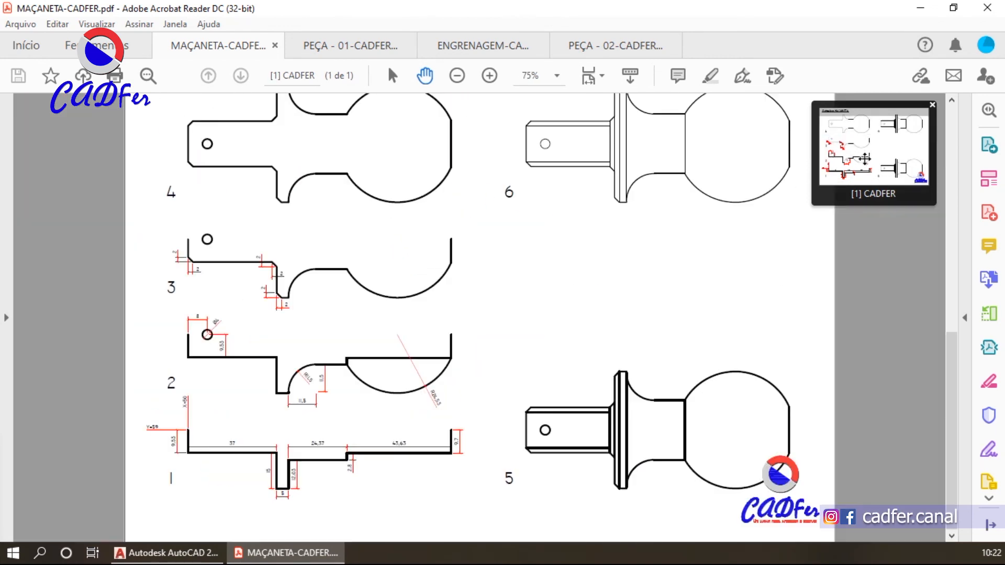
mouse_move(403, 292)
mouse_down()
mouse_move(402, 404)
mouse_move(397, 297)
mouse_up()
scroll(892, 147, up, 1)
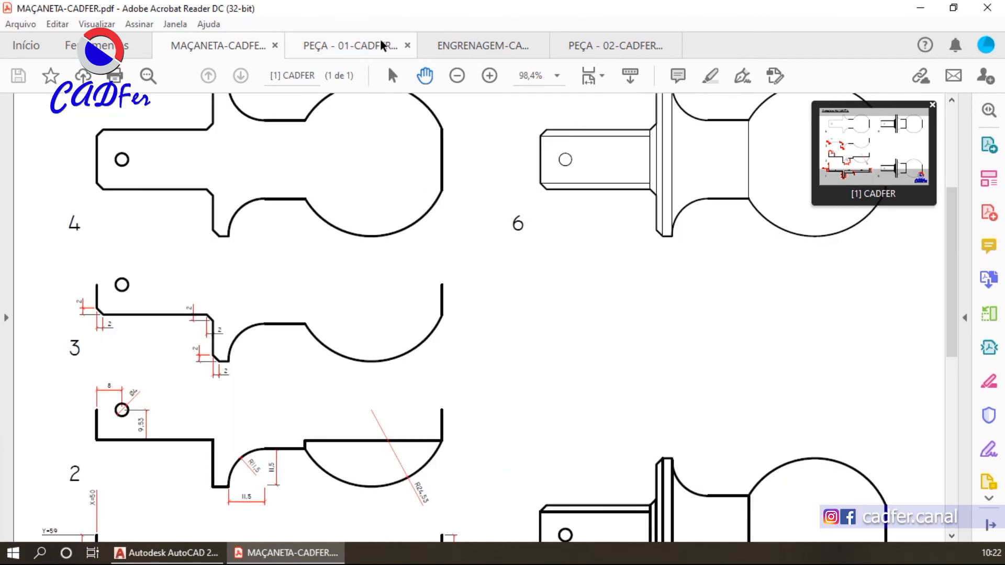
Examine the PEÇA - 01 exercise sheet and all three pages of the ENGRENAGEM exercise
click(378, 45)
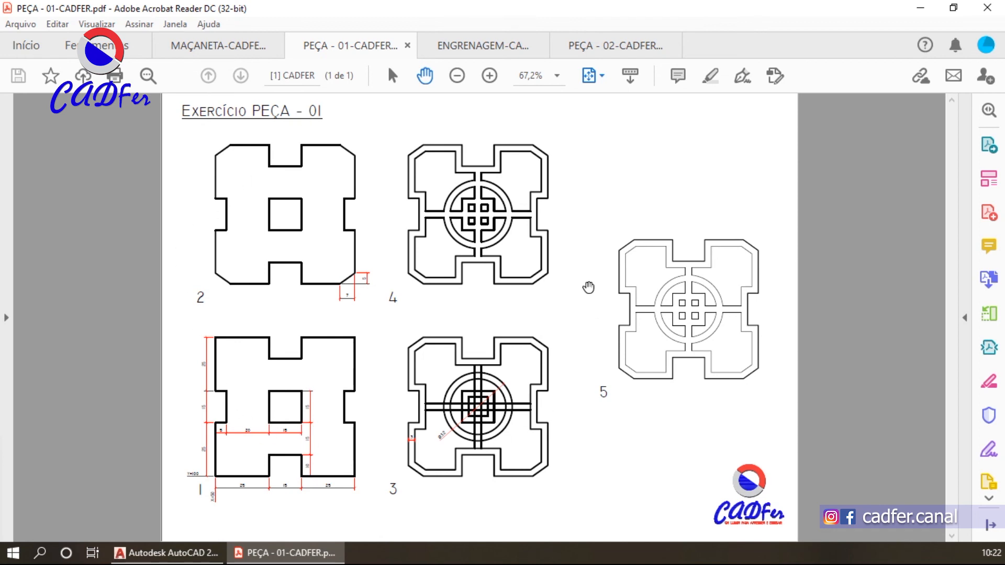
click(500, 44)
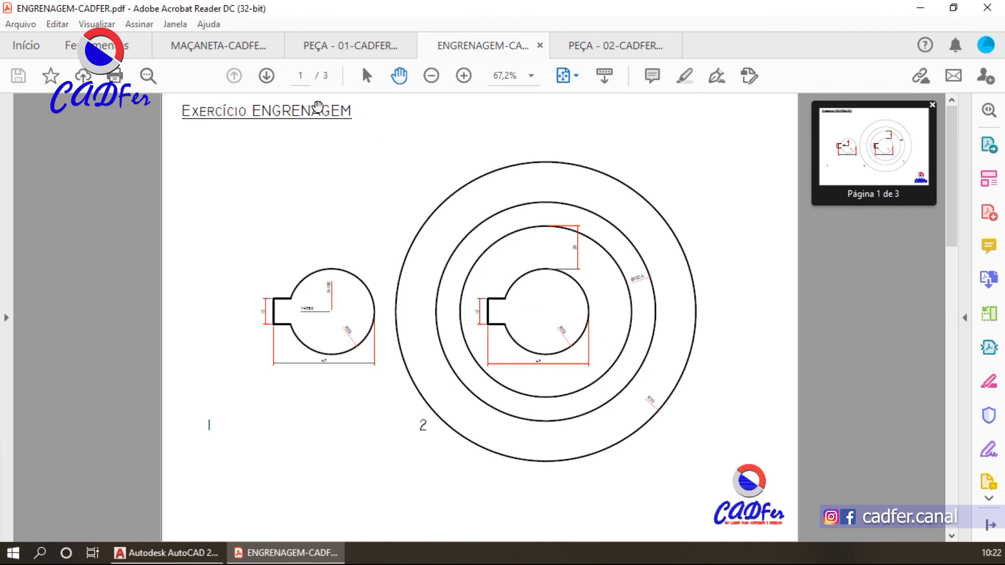
click(267, 77)
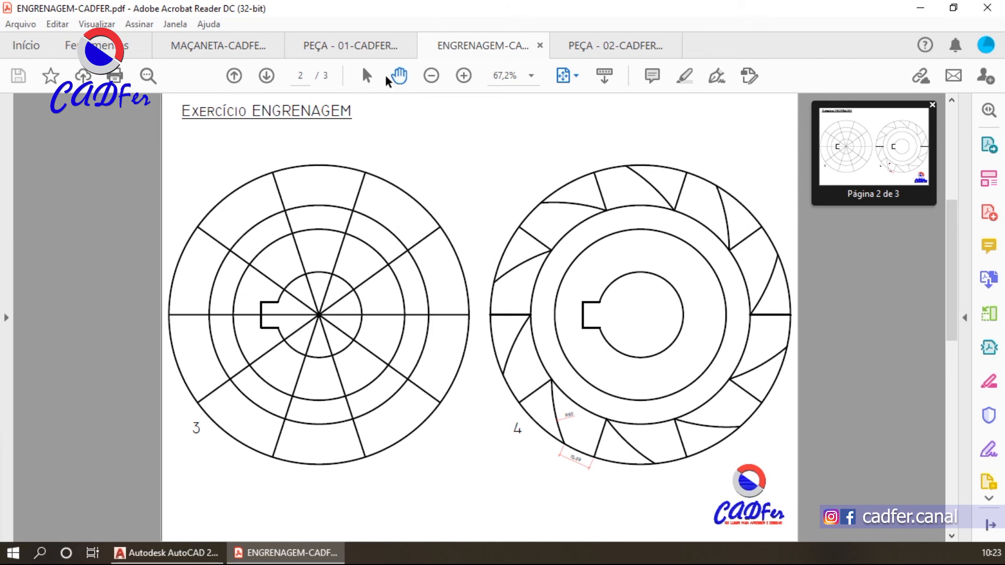
click(266, 75)
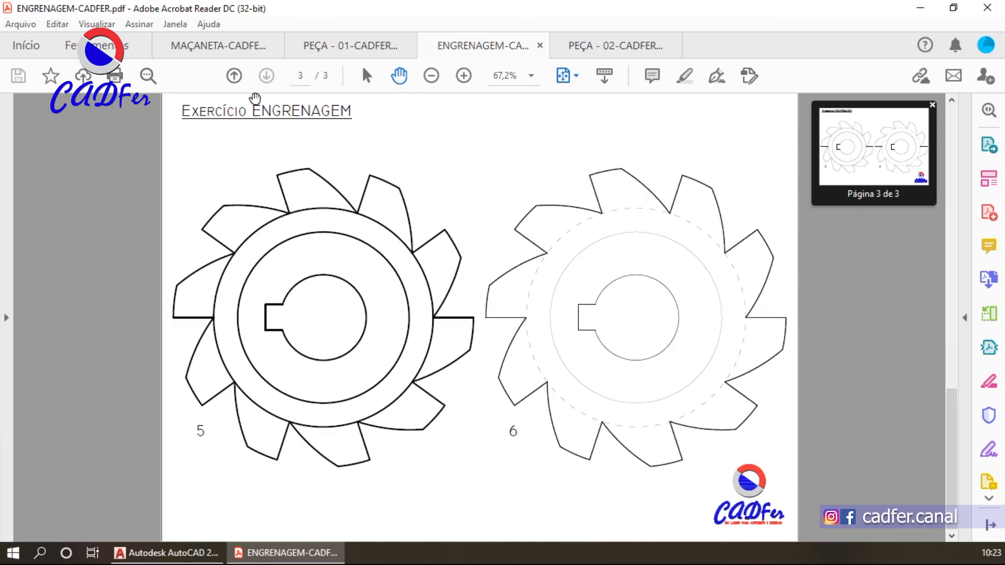
click(234, 75)
click(234, 76)
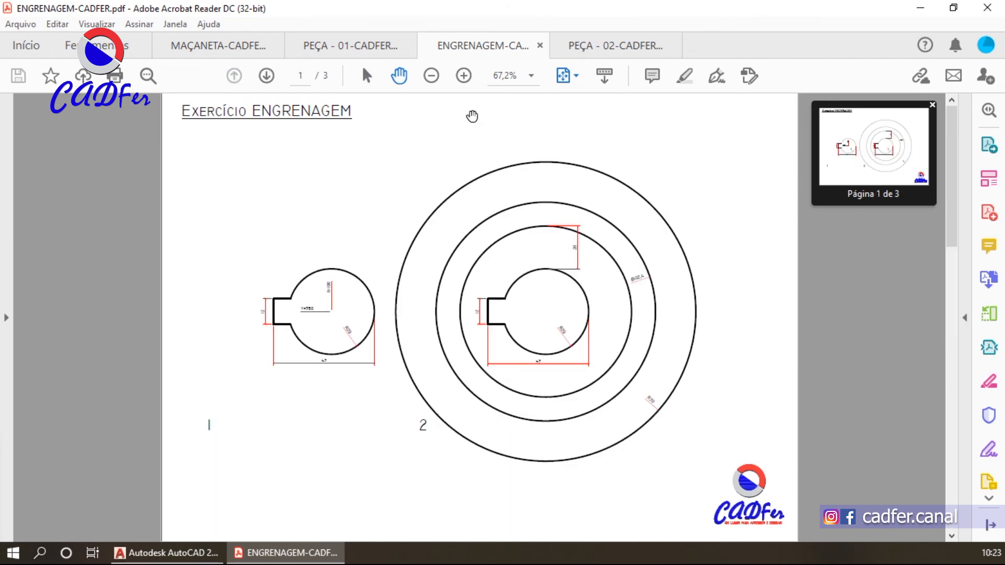
Examine the dimensioned figures of the PEÇA - 02 exercise sheet
click(588, 52)
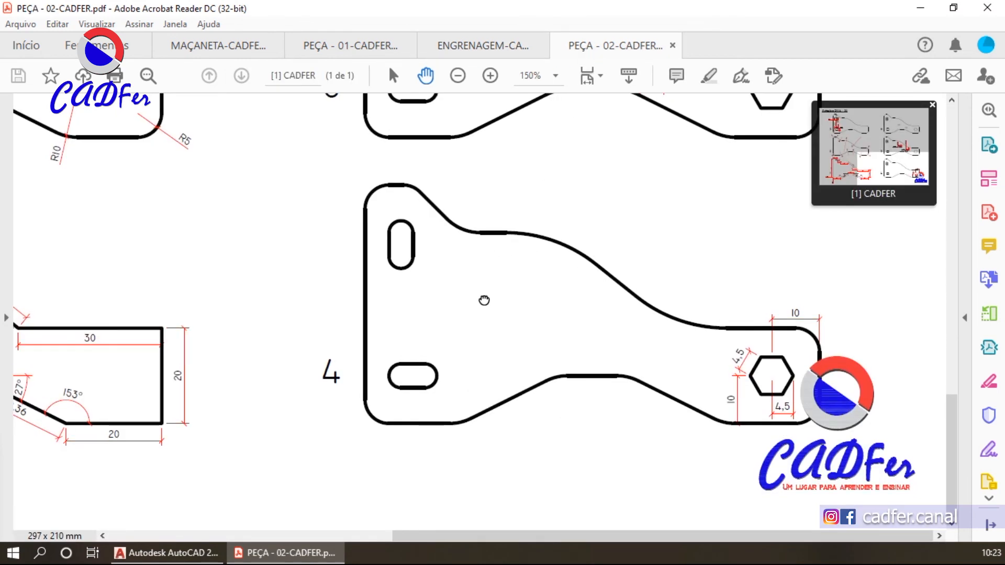
scroll(482, 298, down, 5)
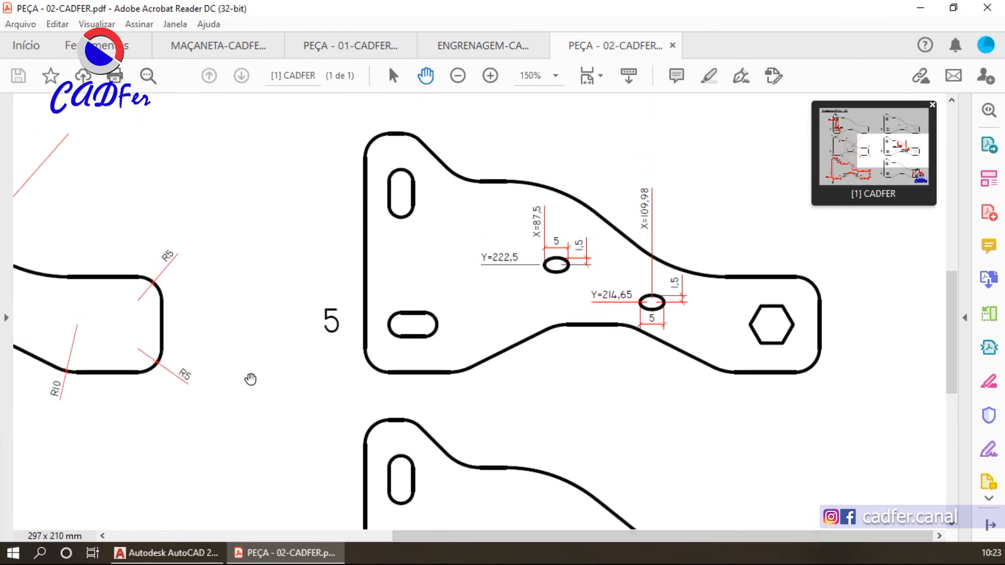
drag(251, 379, 684, 384)
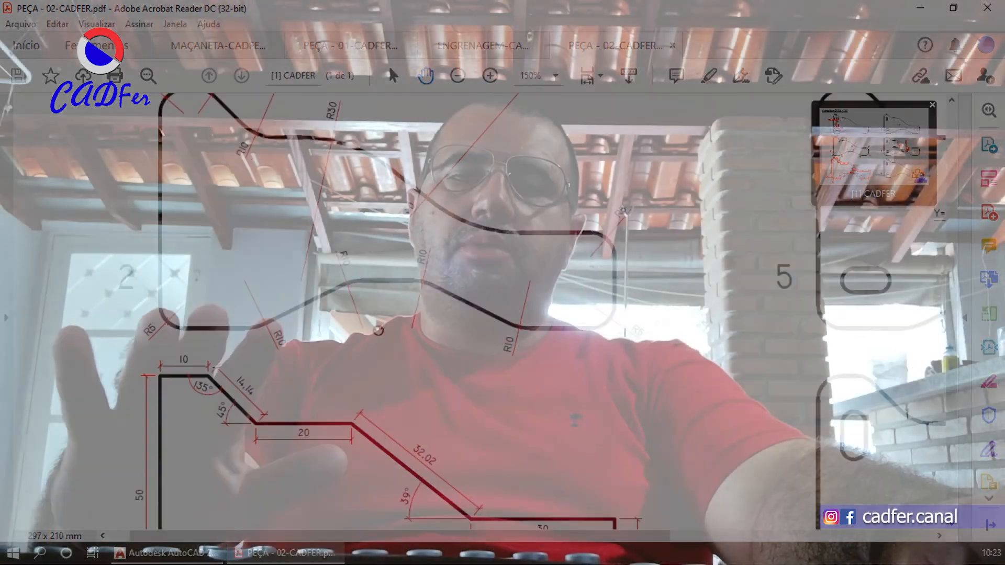